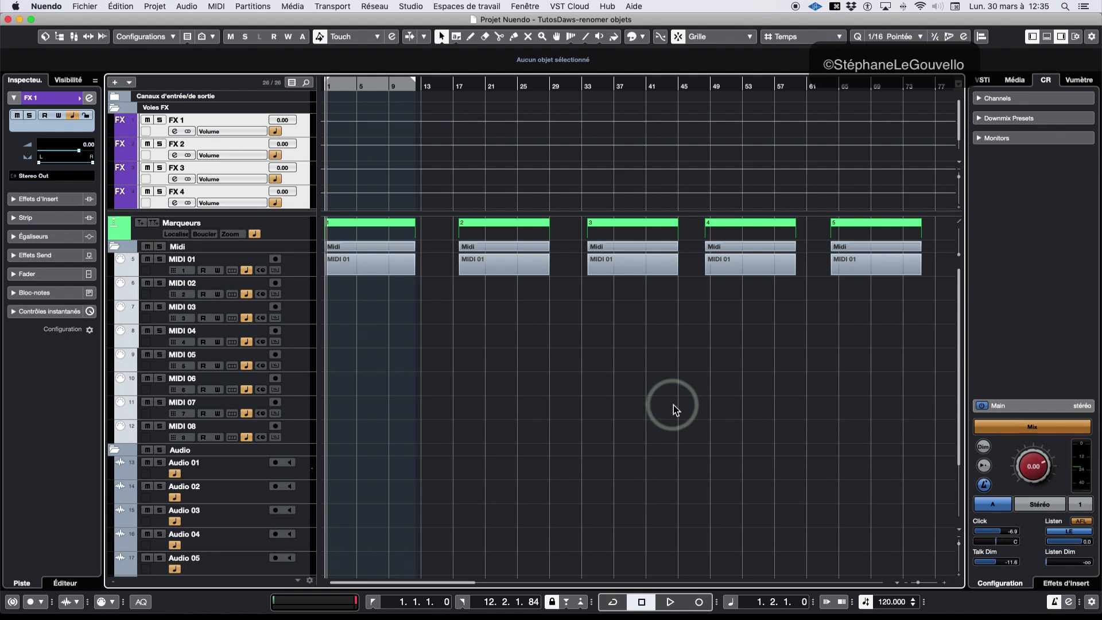
double_click(228, 124)
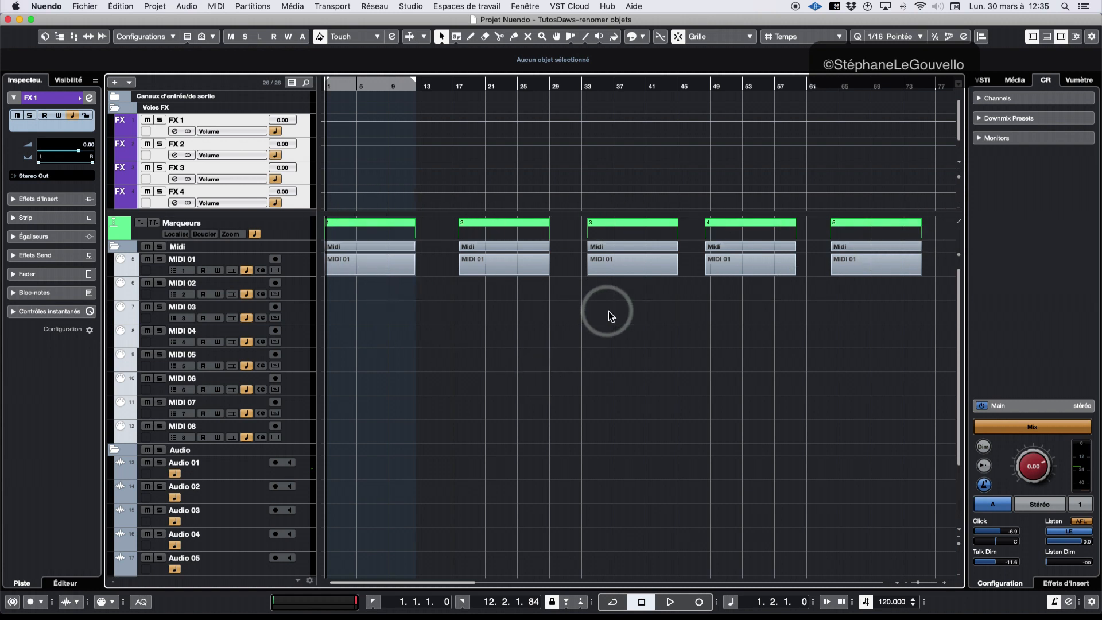
left_click(634, 7)
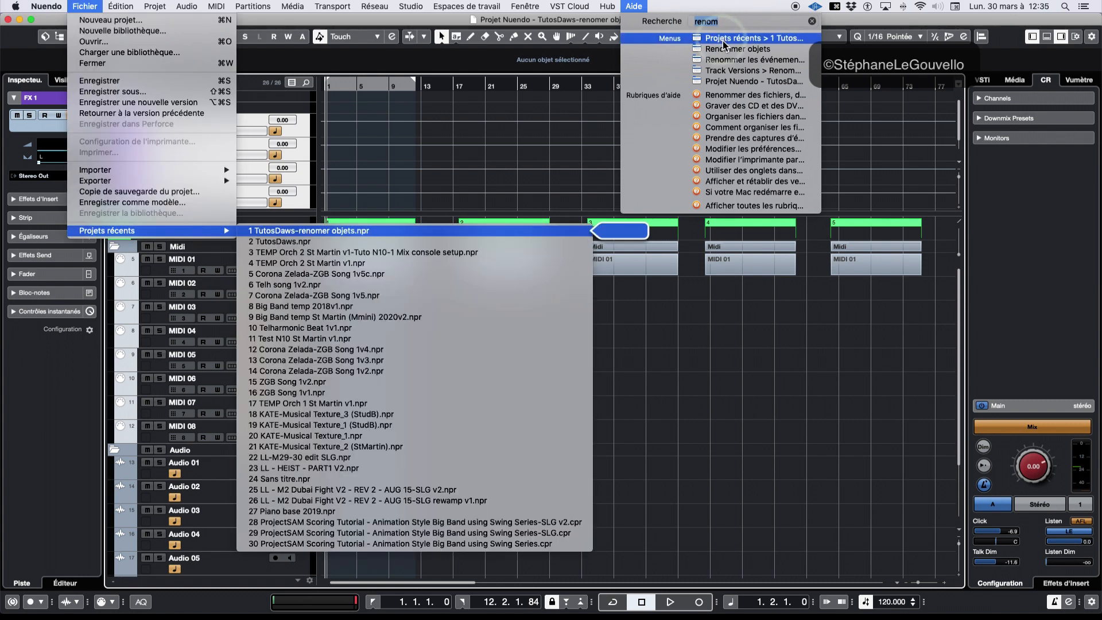
mouse_move(725, 50)
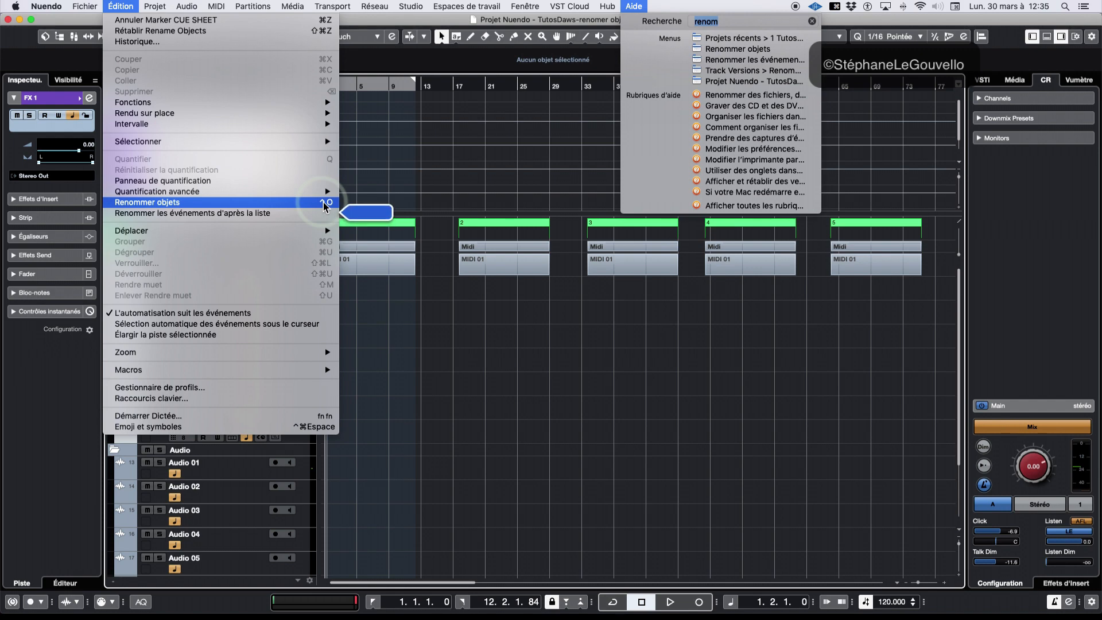
left_click(167, 202)
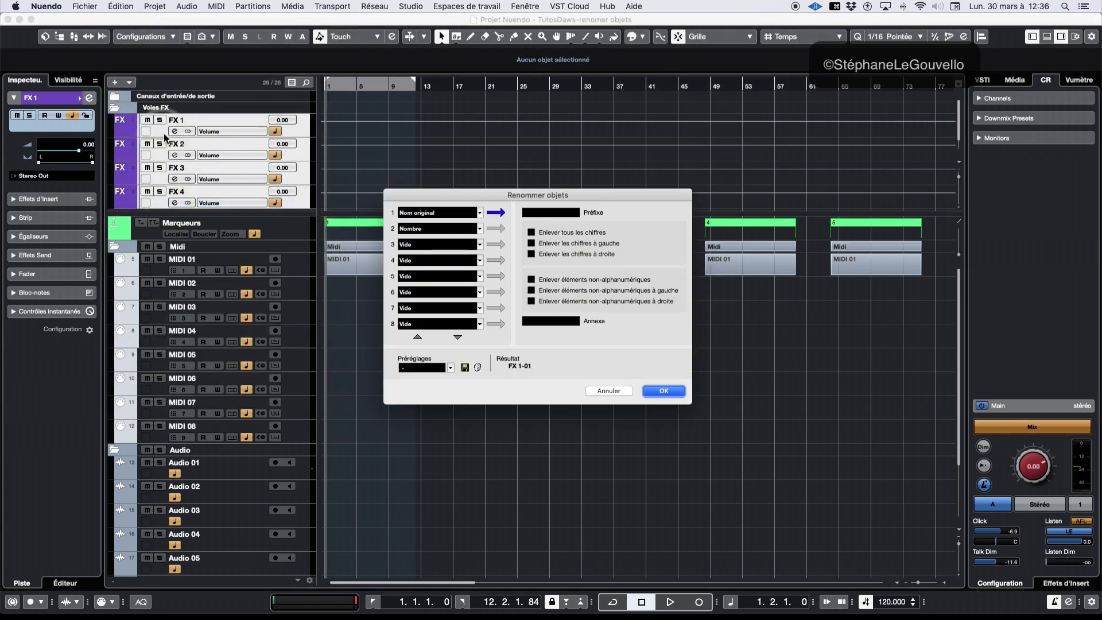
left_click(622, 392)
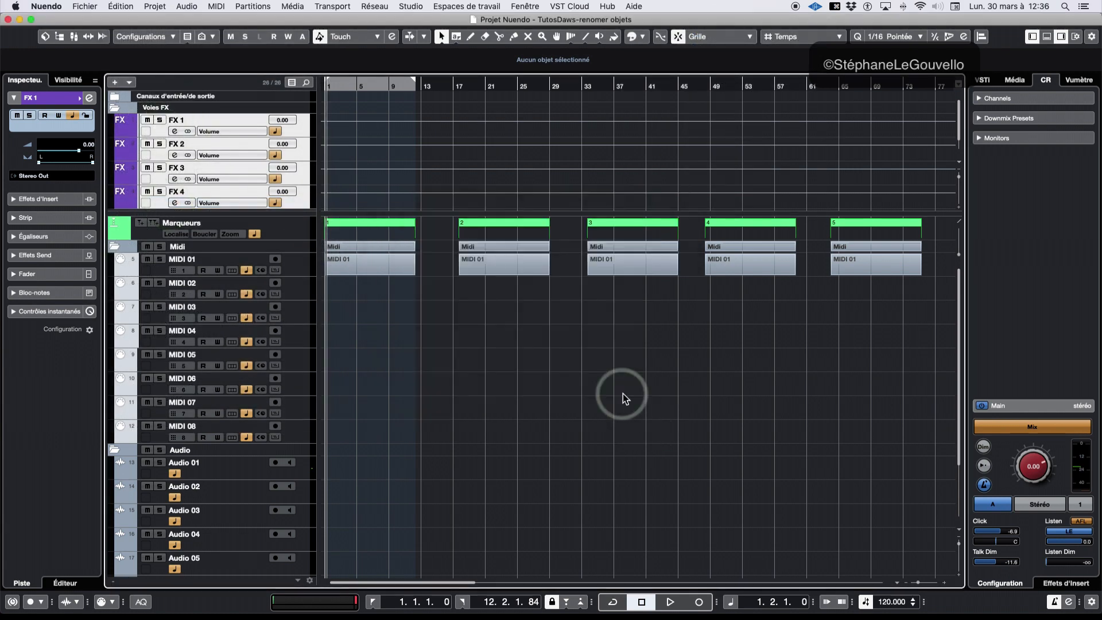
Start Renommer objets on tracks FX 1 to FX 4 and set the first name element to Texte nouveau with the text Reverb.
left_click(216, 128)
scroll(215, 135, "down", 1)
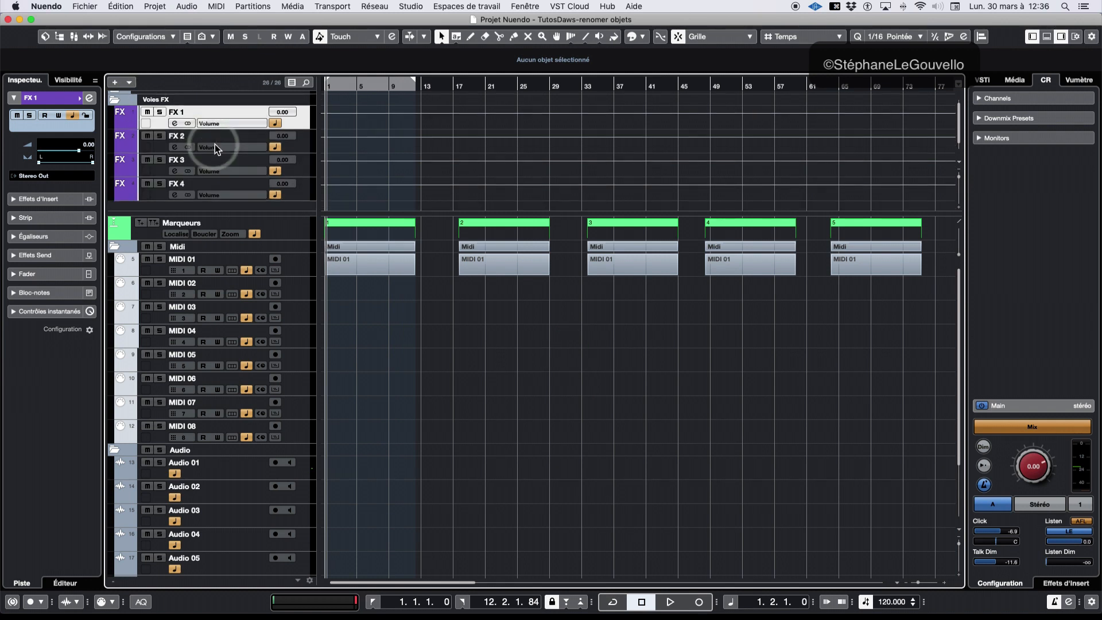
left_click(157, 191, "shift")
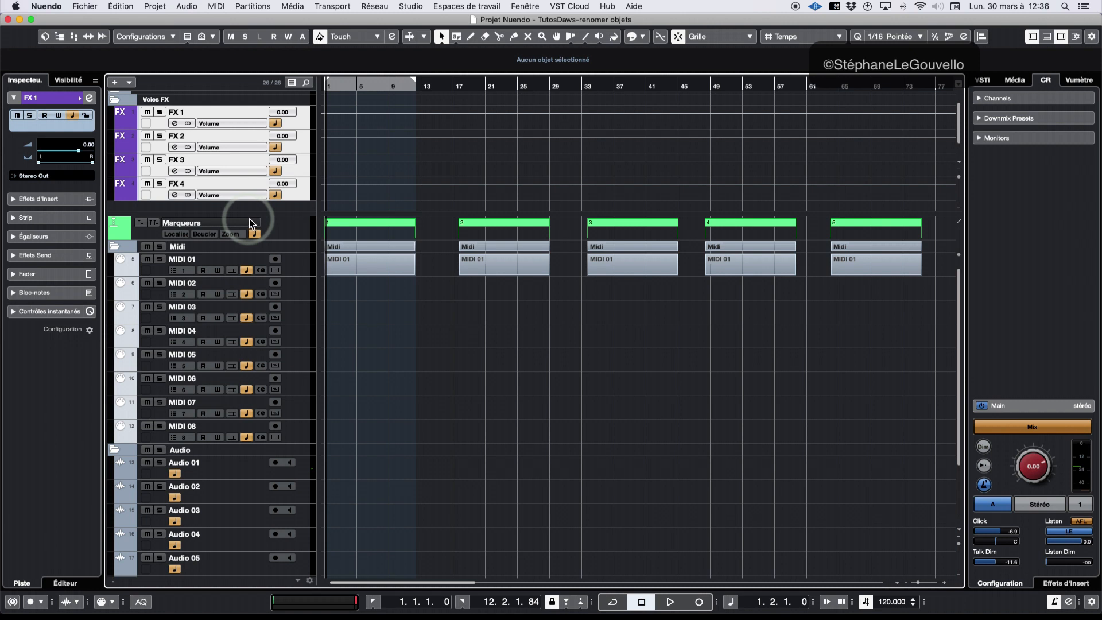
key("ctrl+o")
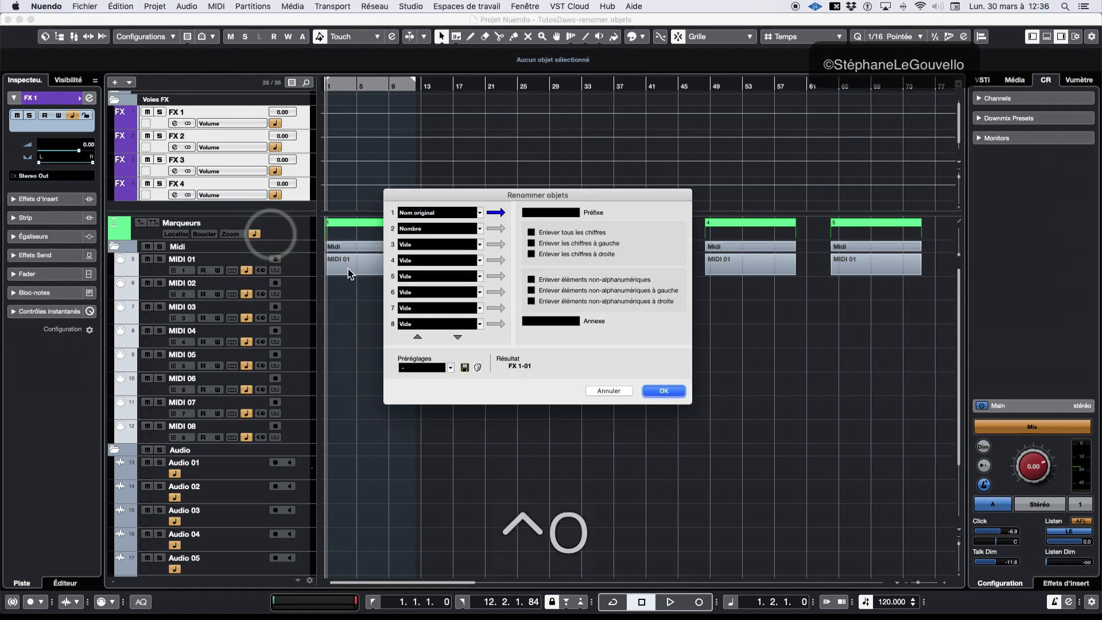
left_click(481, 213)
left_click(462, 204)
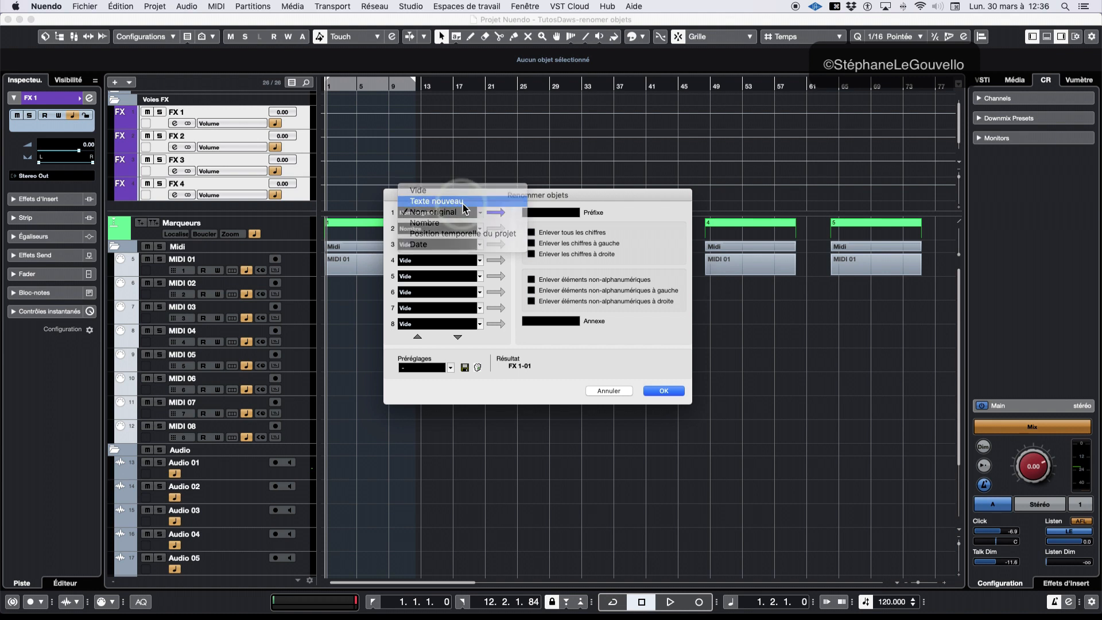
left_click(533, 215)
type("Reverb")
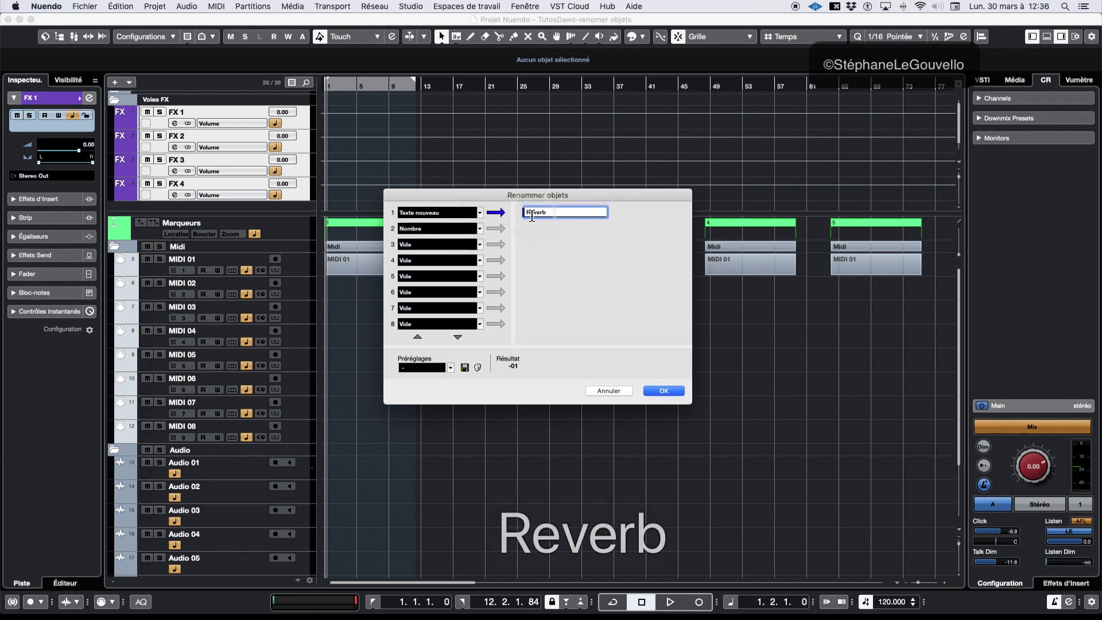
Replace the prefix of the second name element, Nombre, with a space.
left_click(481, 228)
left_click(494, 228)
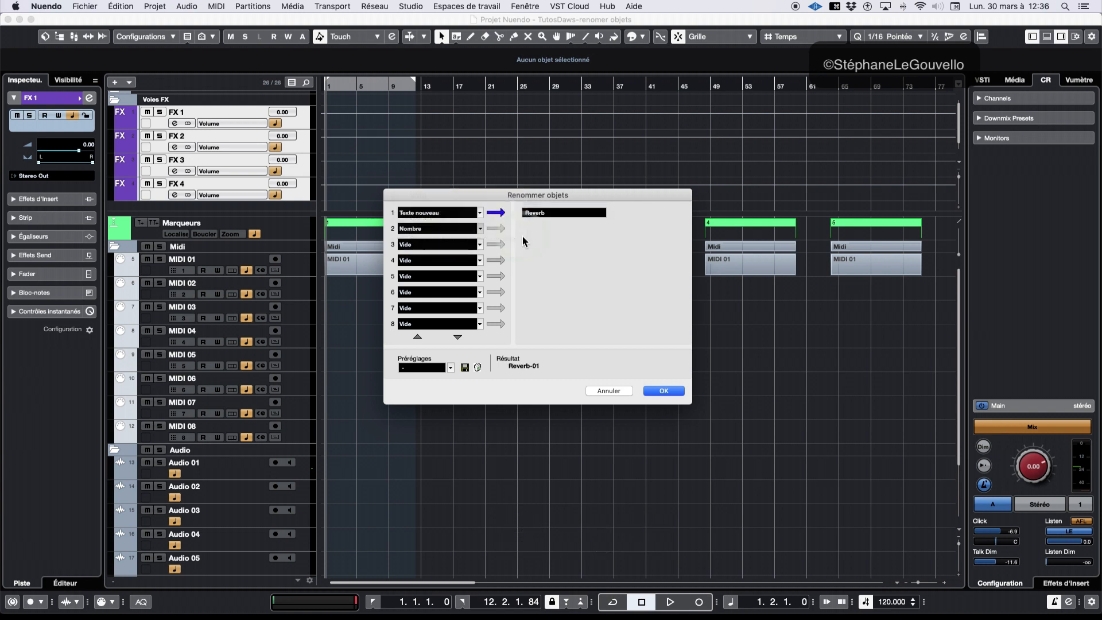
left_click(501, 229)
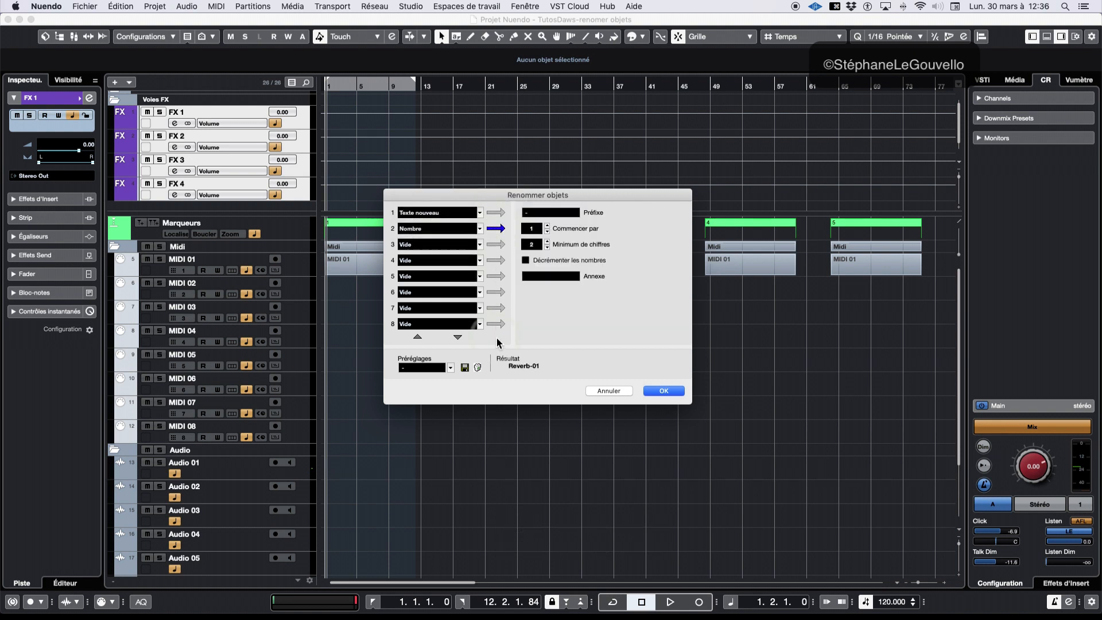
left_click(537, 214)
key("BackSpace")
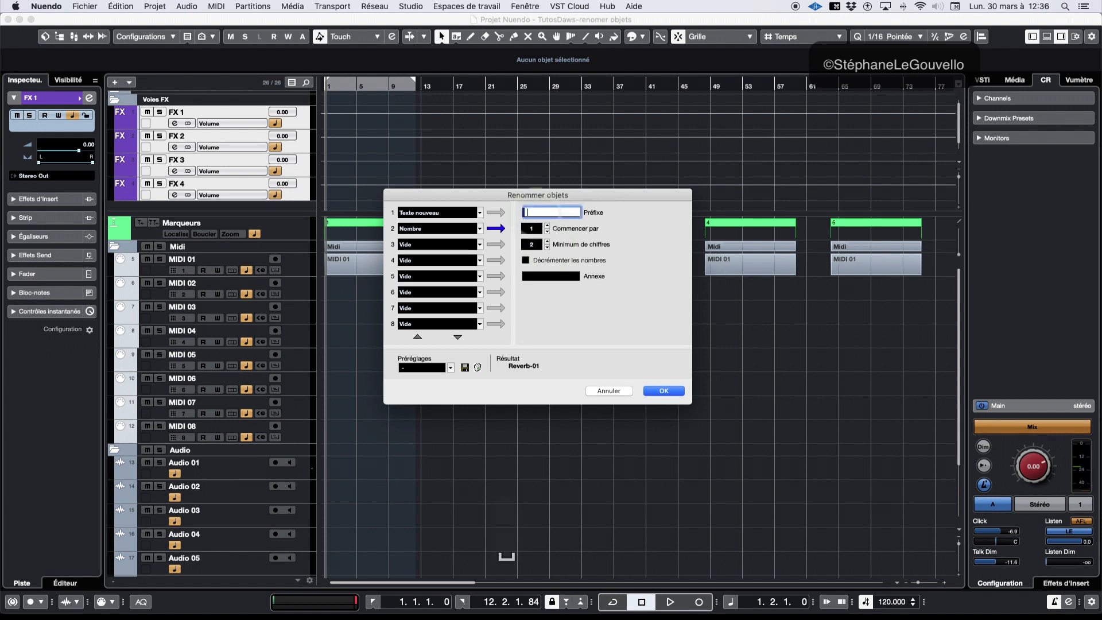
left_click(584, 332)
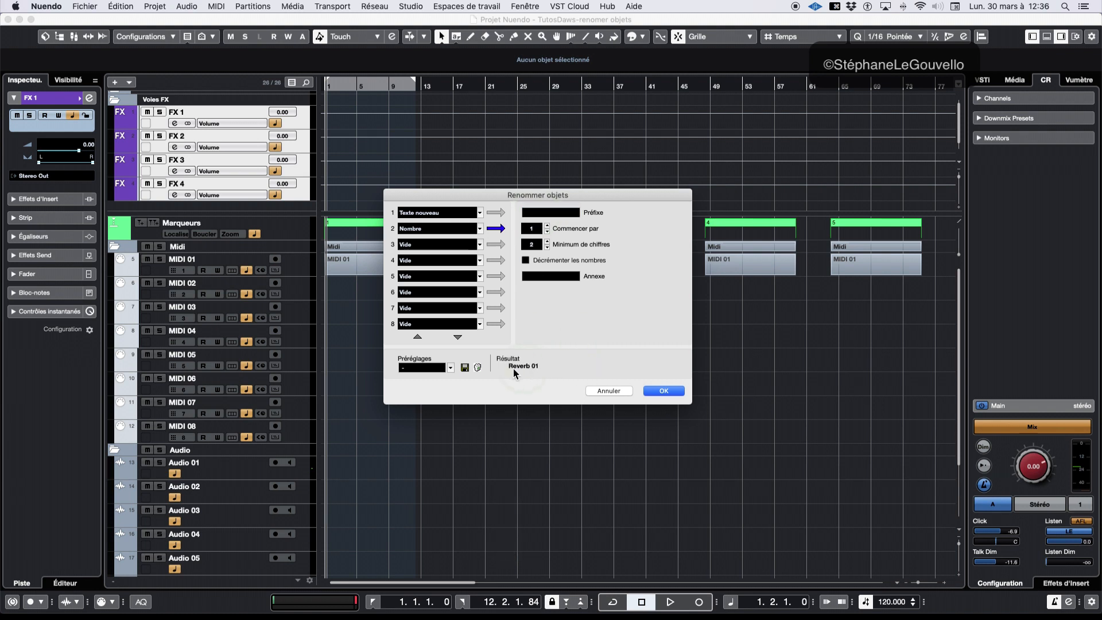
Set the prefix of the Nombre element to an underscore and apply the renaming to the four FX tracks.
left_click(555, 215)
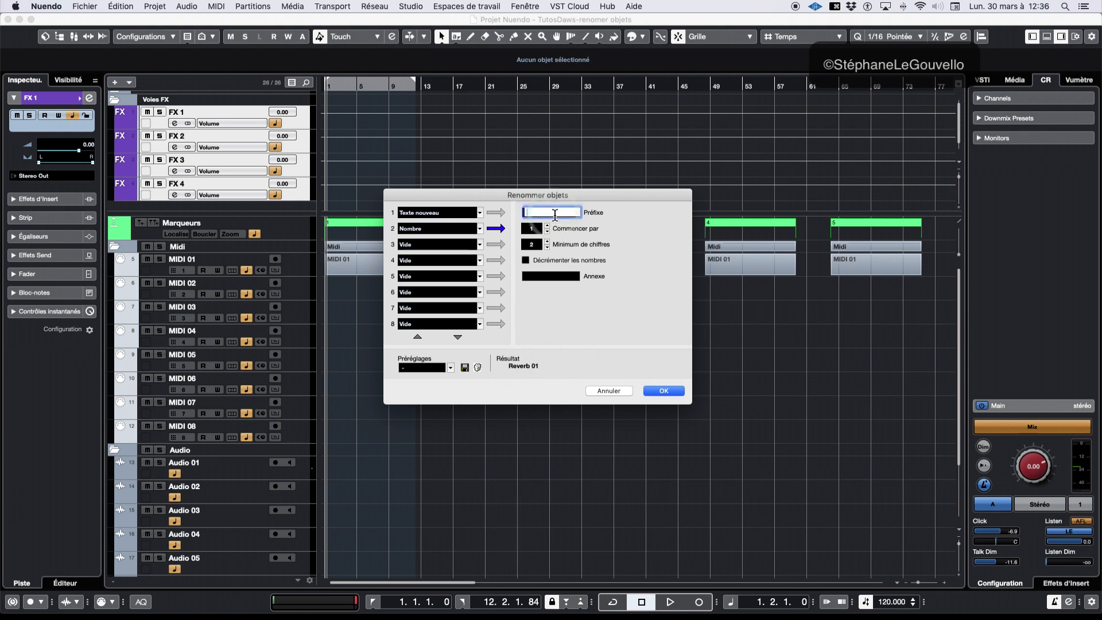
key("ctrl+minus")
type("_")
left_click(565, 395)
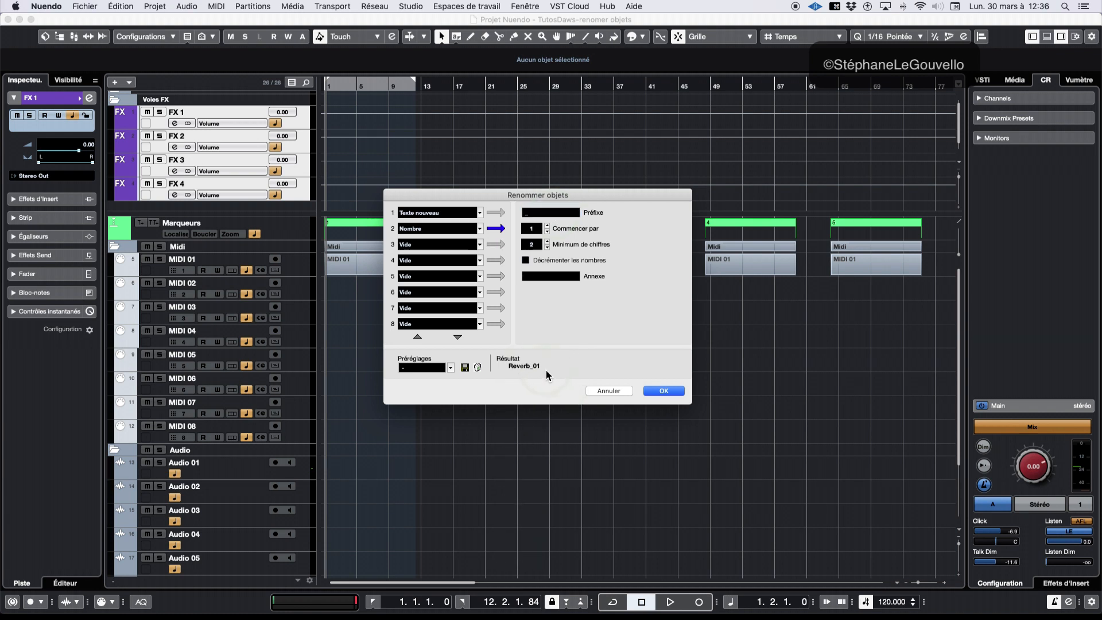
left_click(664, 391)
left_click(666, 393)
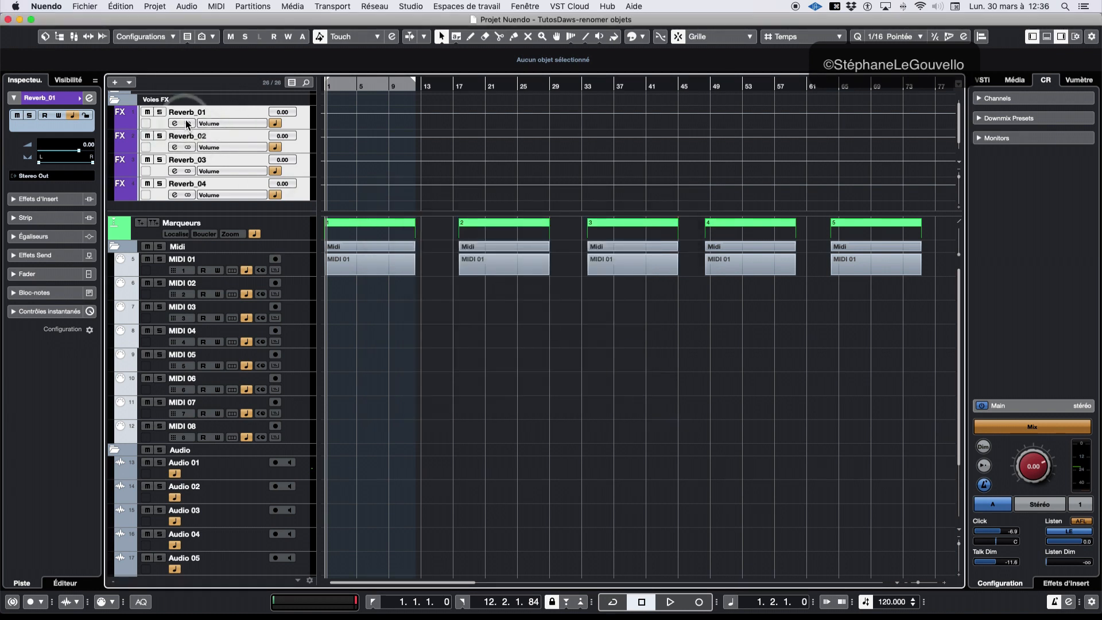
Rename tracks MIDI 01 to MIDI 08 with Renommer objets, using the new text Drums followed by the underscore-prefixed number.
left_click(156, 272)
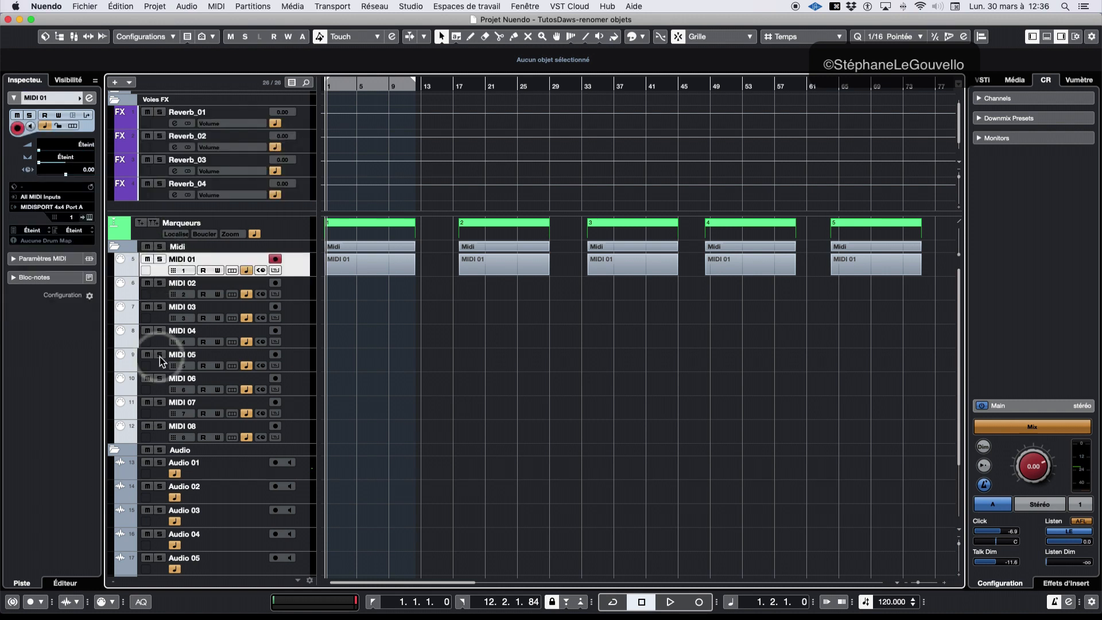
left_click(160, 439, "shift")
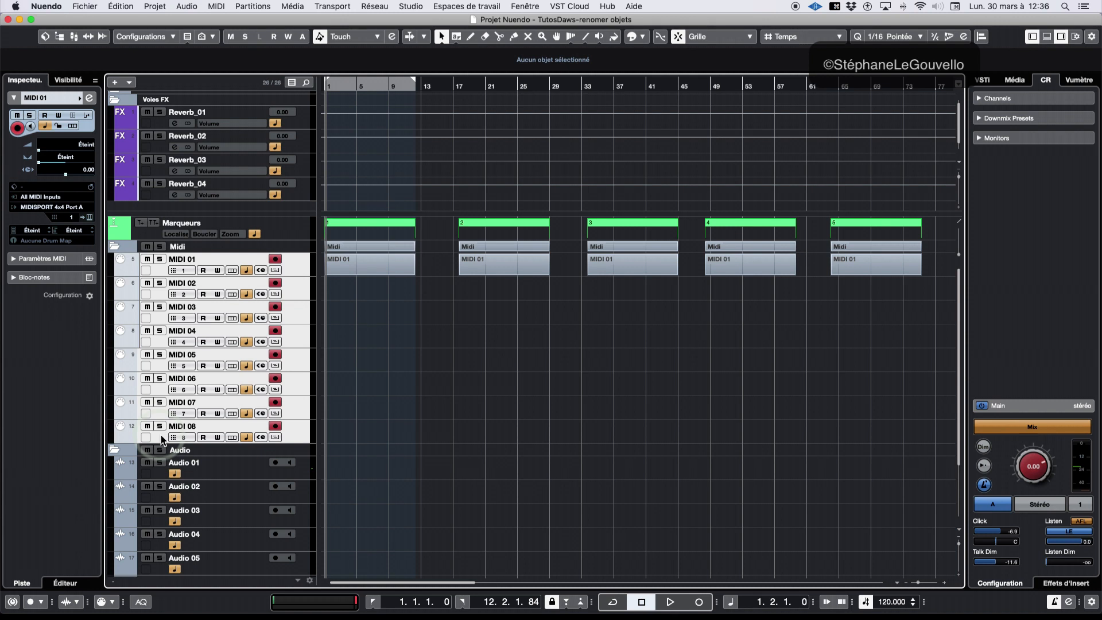
key("ctrl+o")
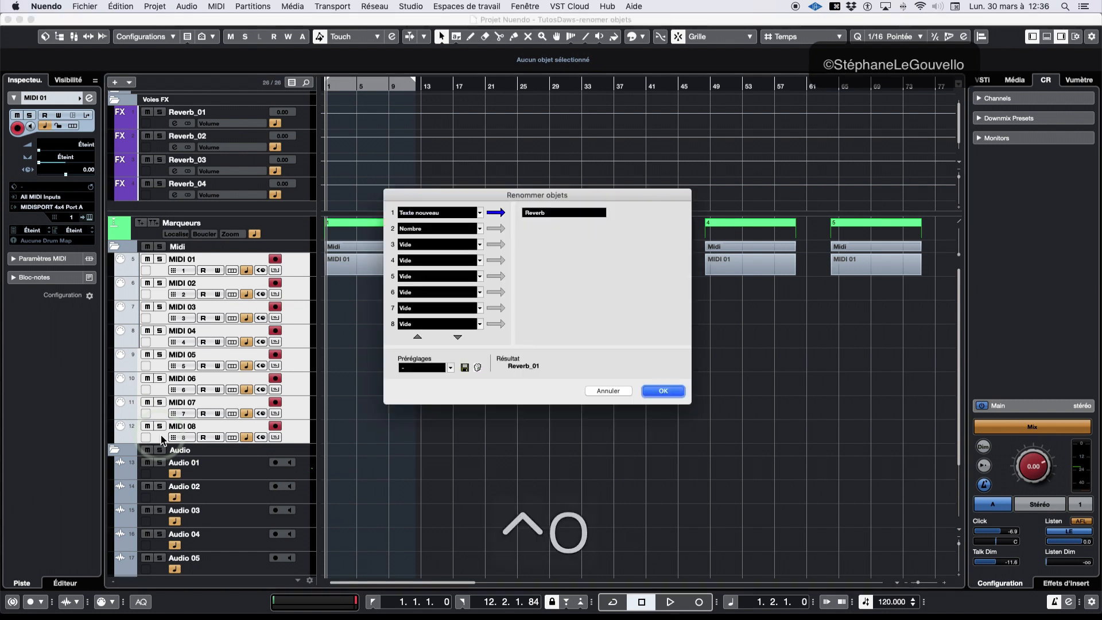
left_click(554, 213)
type("Drums")
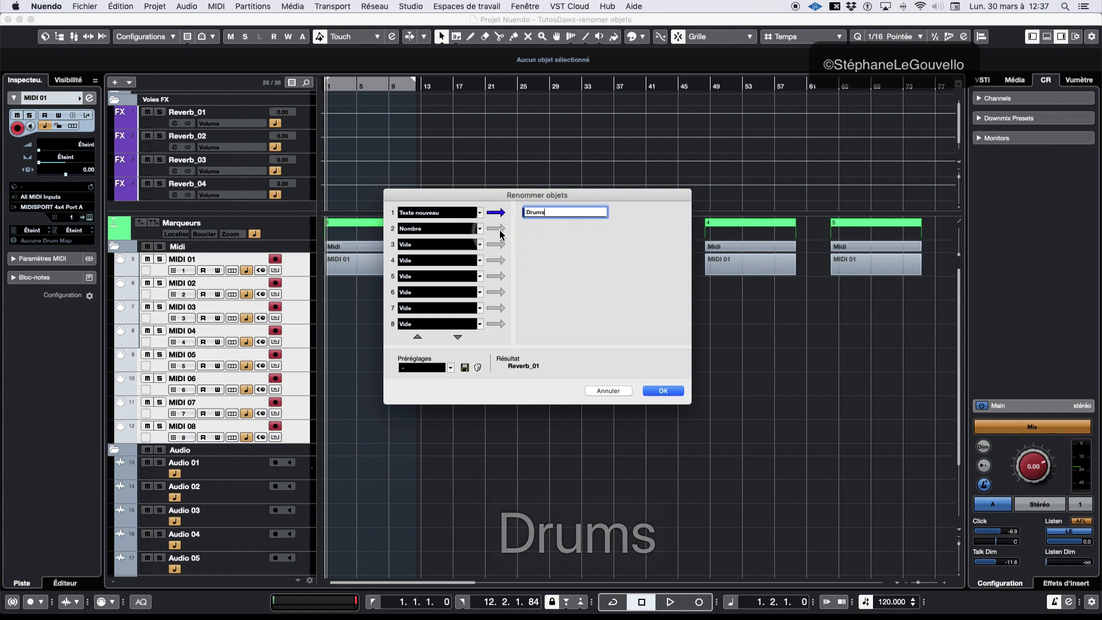
left_click(497, 228)
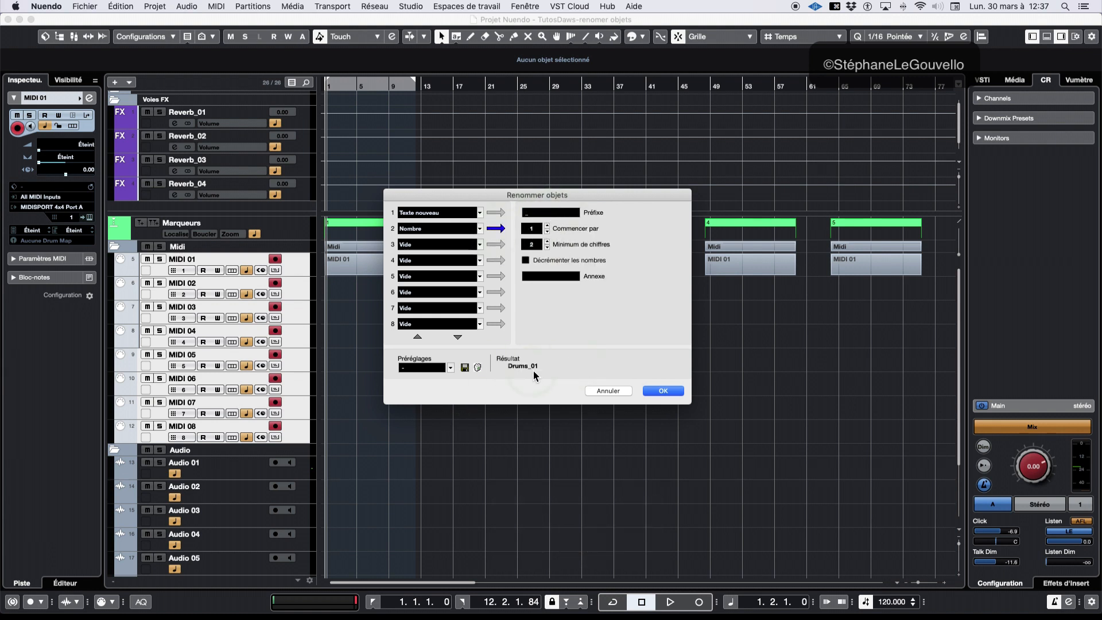
left_click(660, 391)
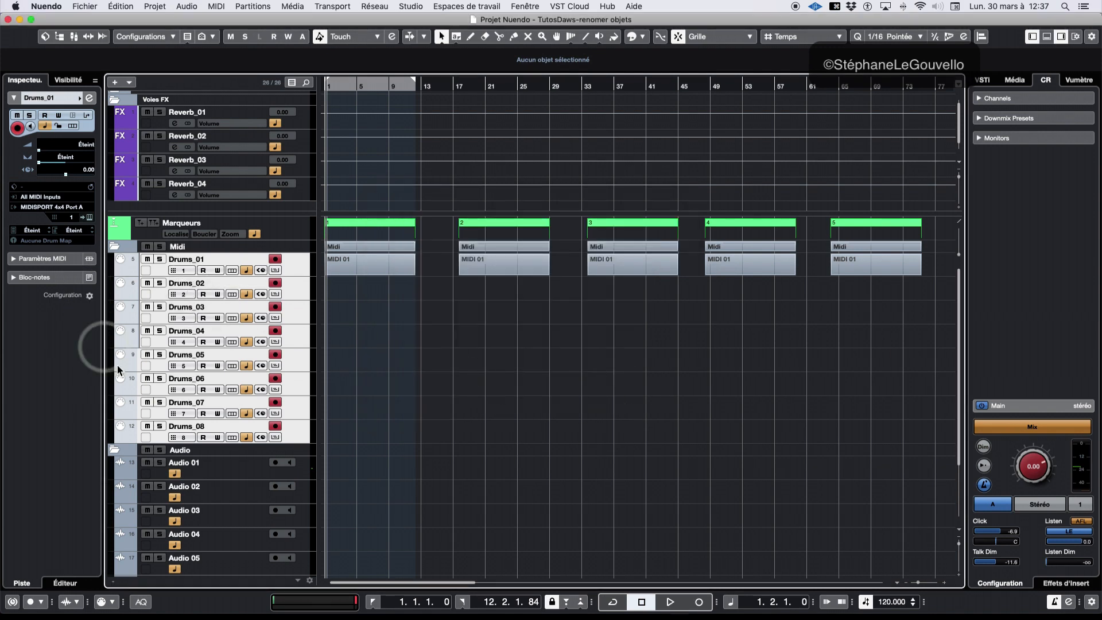
Rename tracks Audio 01 to Audio 08 with Renommer objets, using the preset Tuto Naming Cues.
scroll(481, 456, "down", 5)
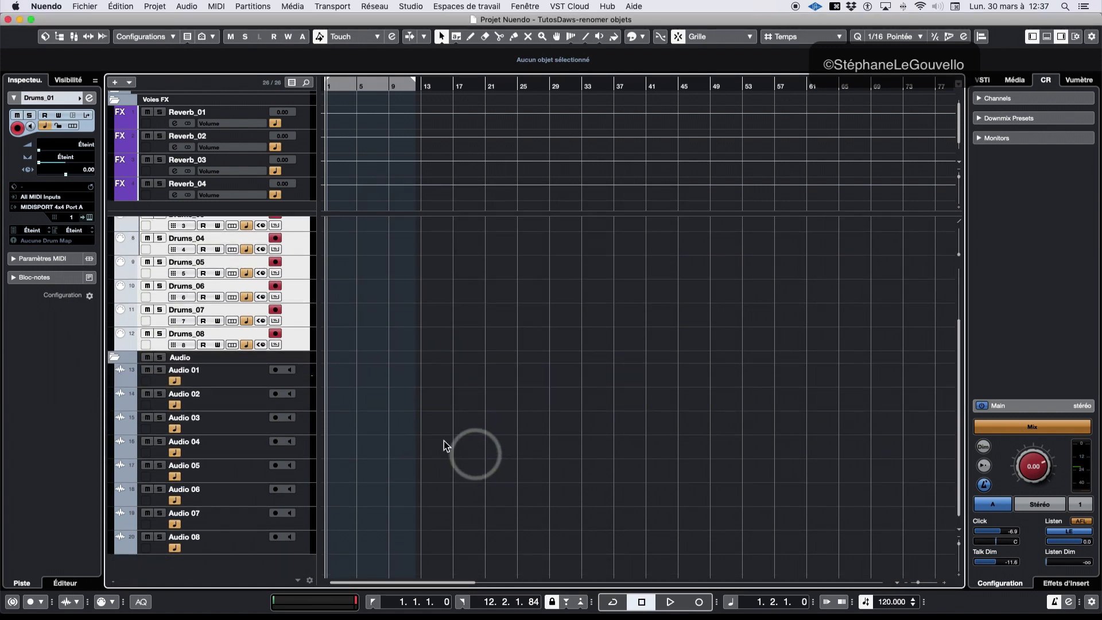
left_click(212, 377)
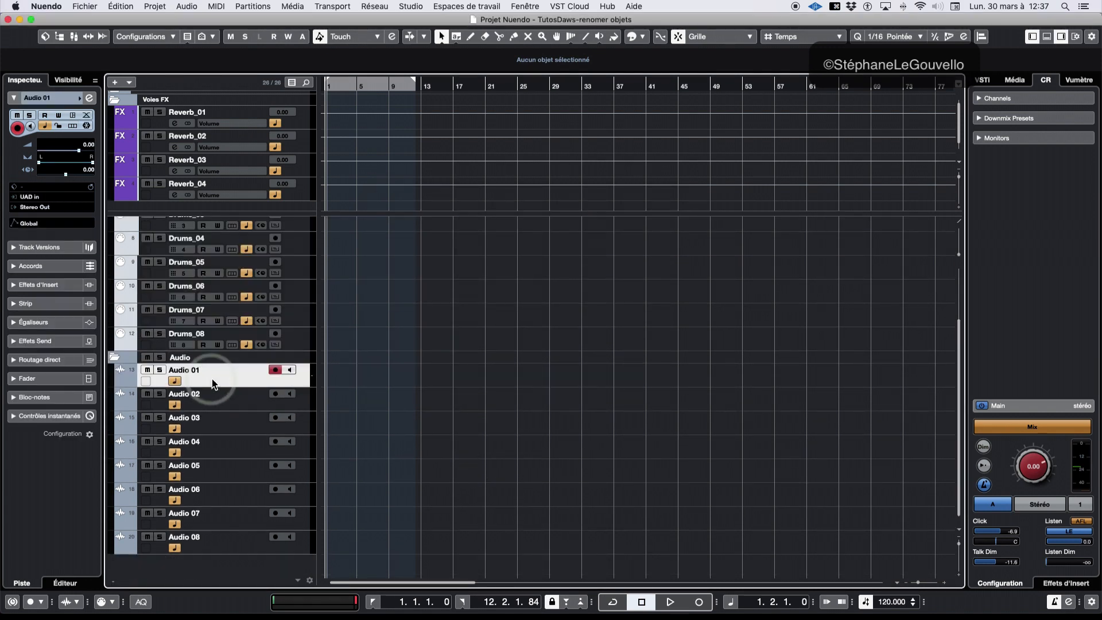
left_click(248, 543, "shift")
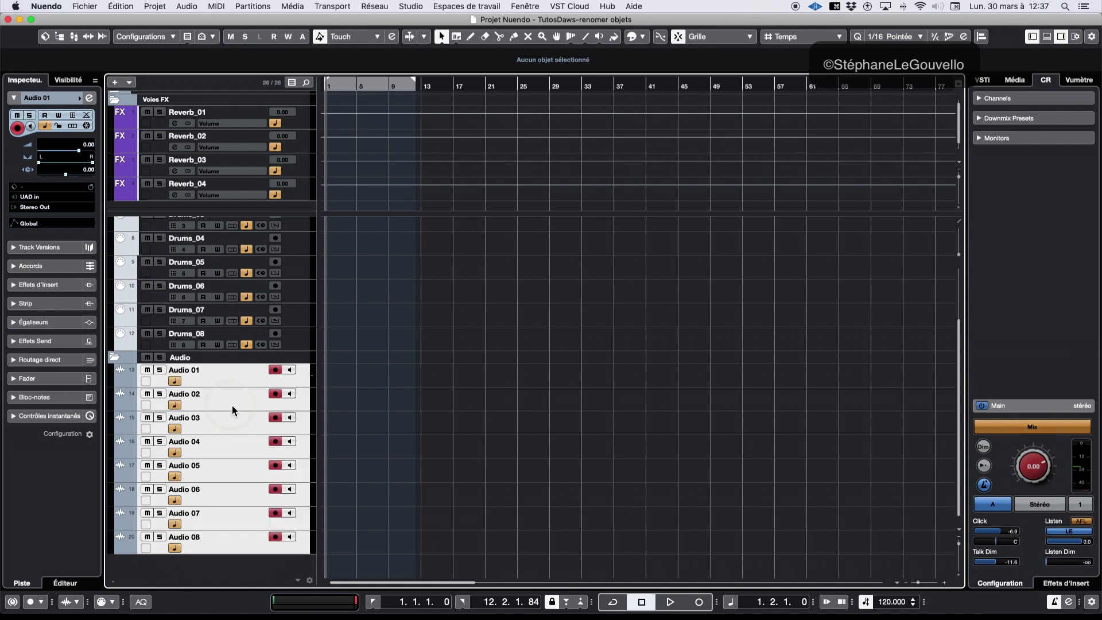
key("ctrl+o")
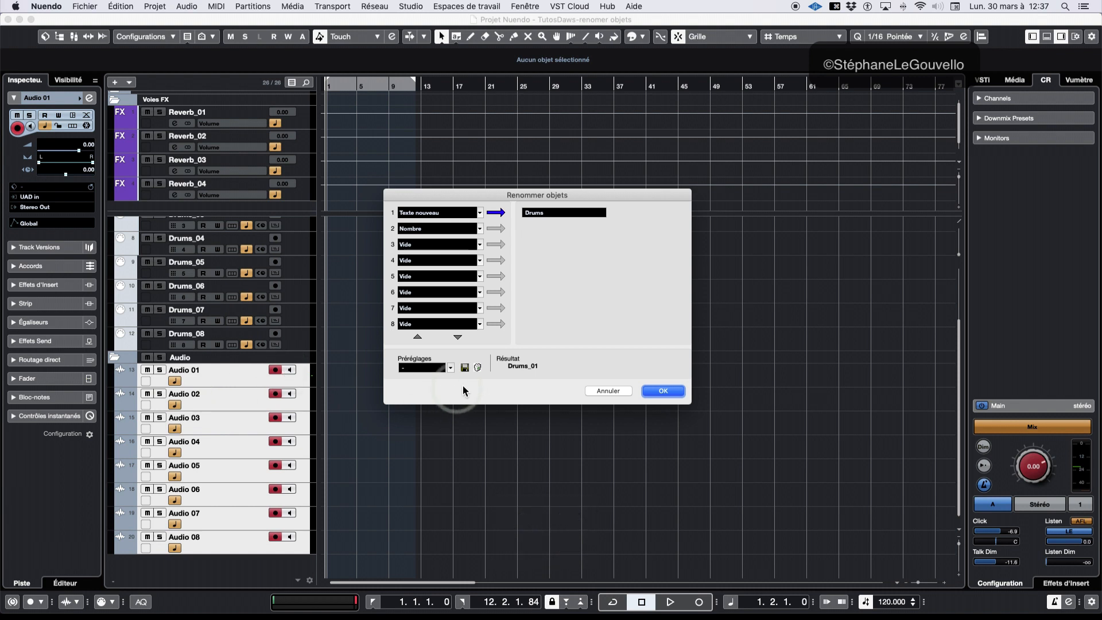
left_click(451, 369)
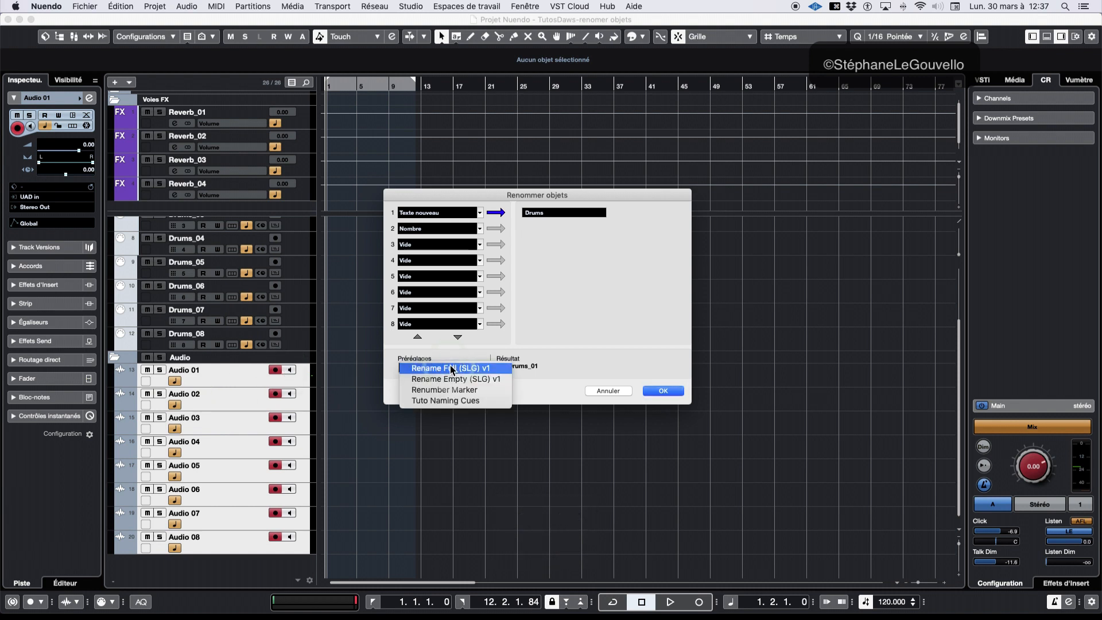
left_click(428, 401)
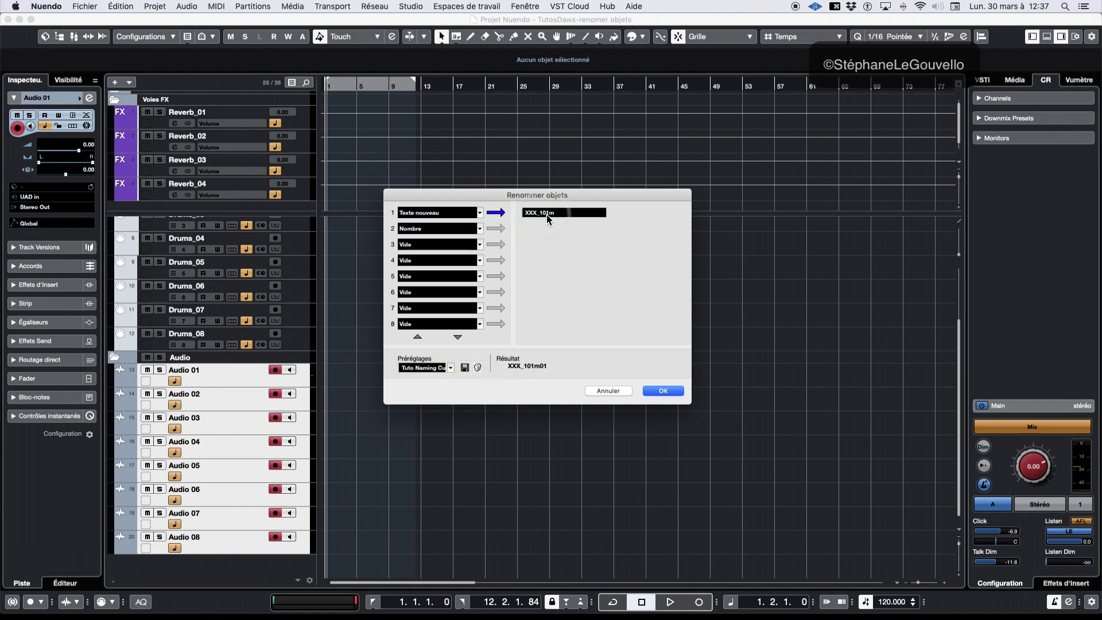
left_click(496, 230)
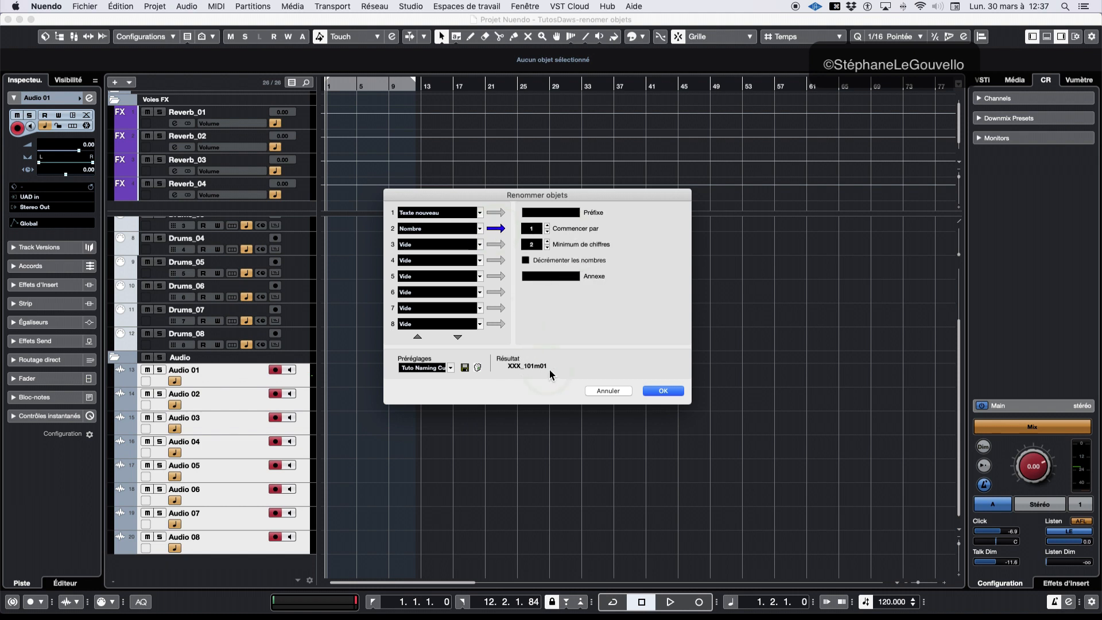
left_click(664, 391)
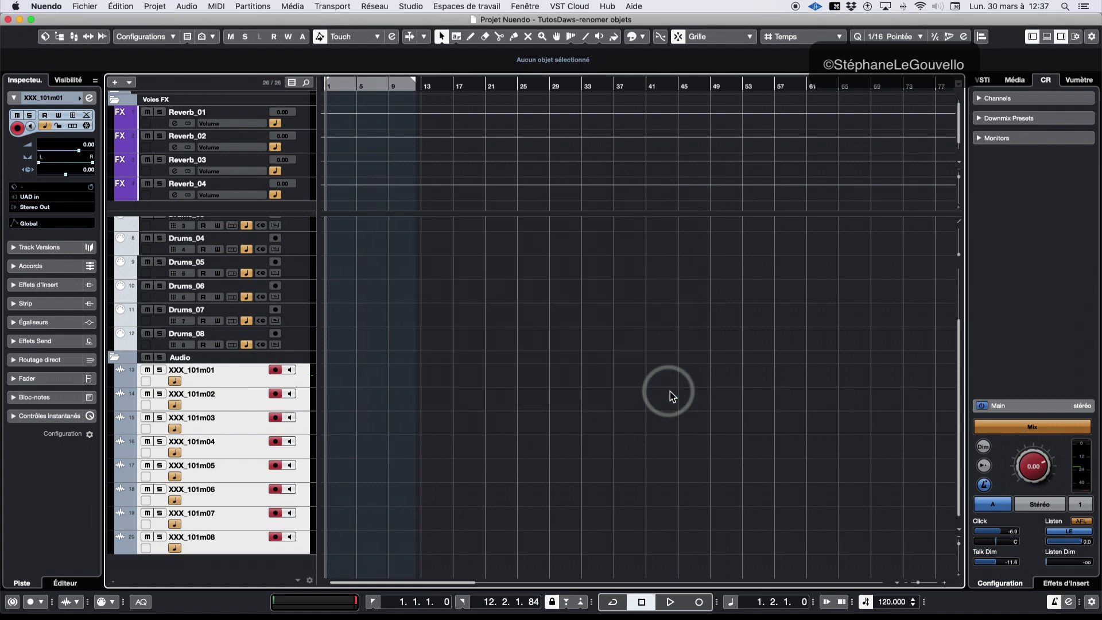
left_click(191, 371)
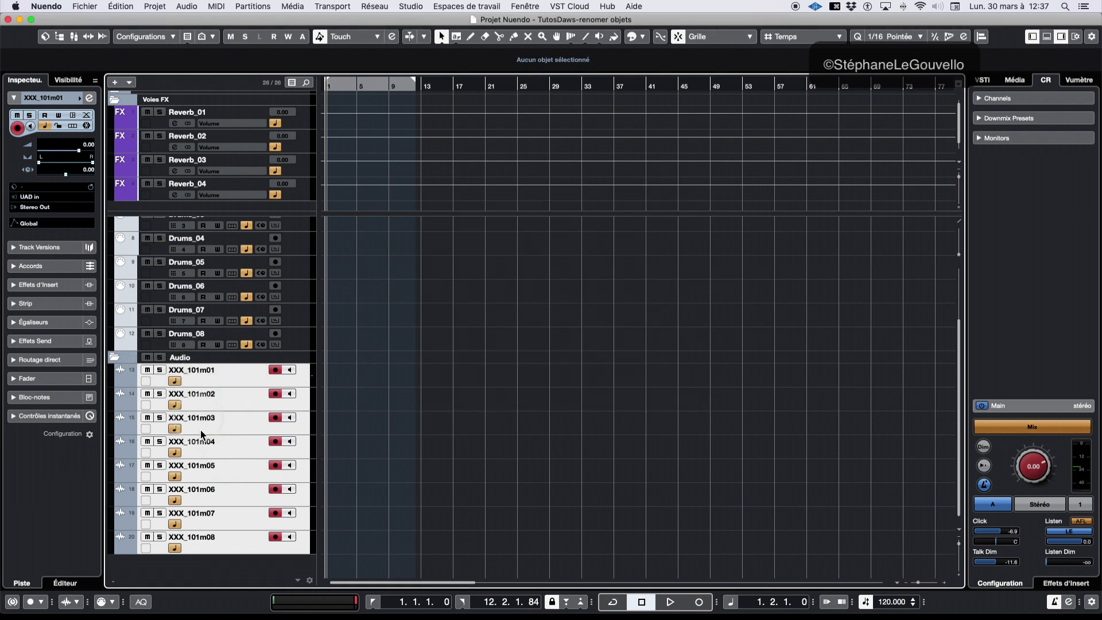
Rename the five MIDI parts on track Drums_01 with Renommer objets, using the text XXX_101m followed by the two-digit number.
scroll(577, 390, "up", 4)
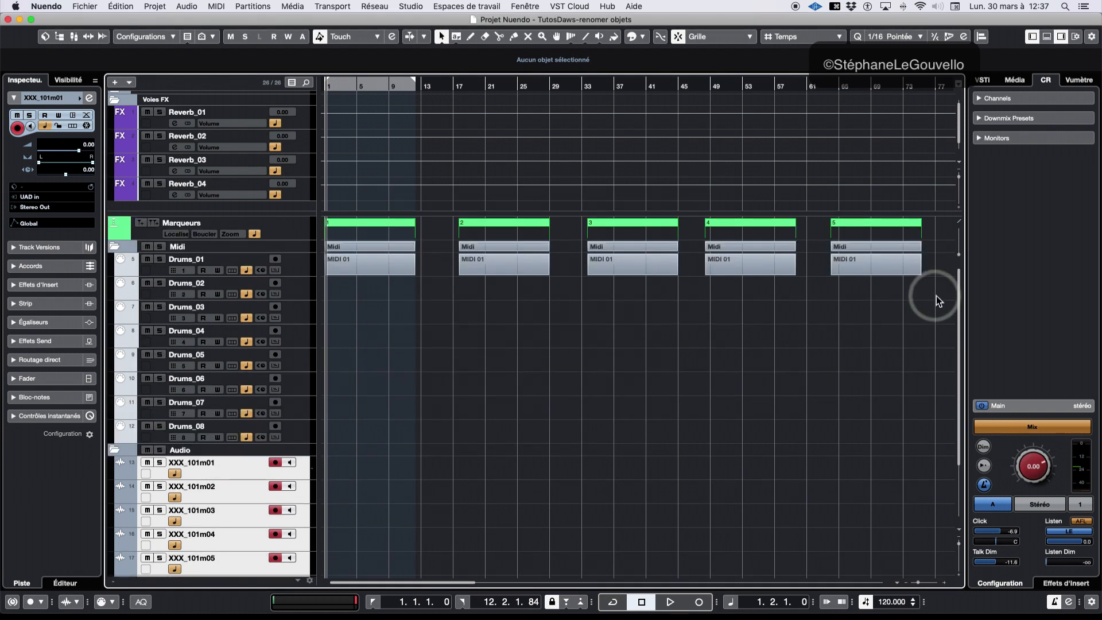
left_click_drag(898, 299, 339, 272)
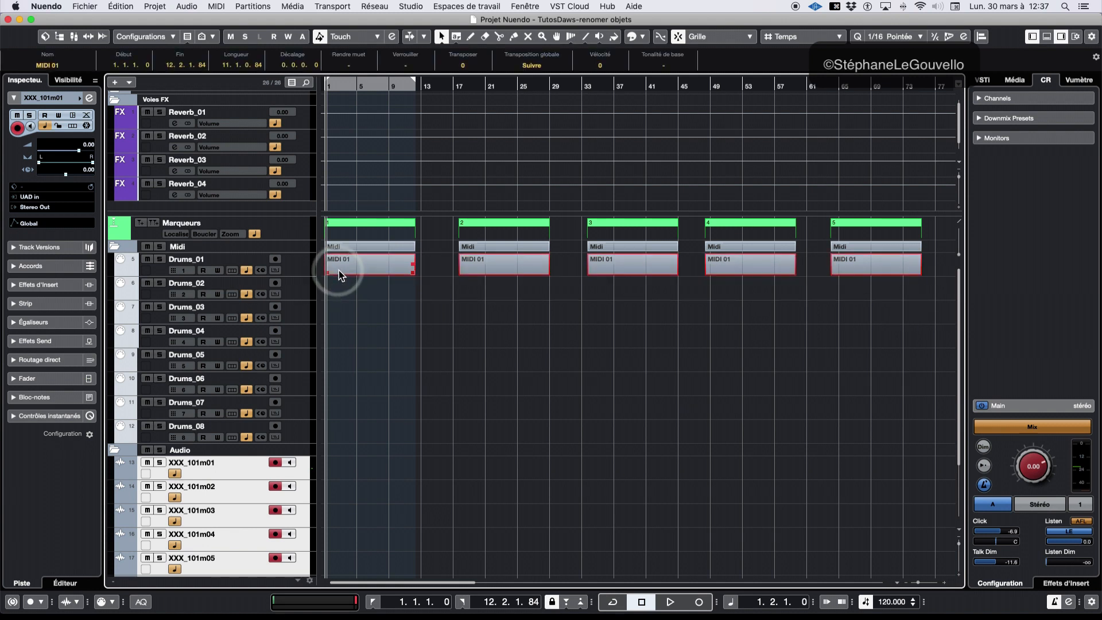
key("ctrl+o")
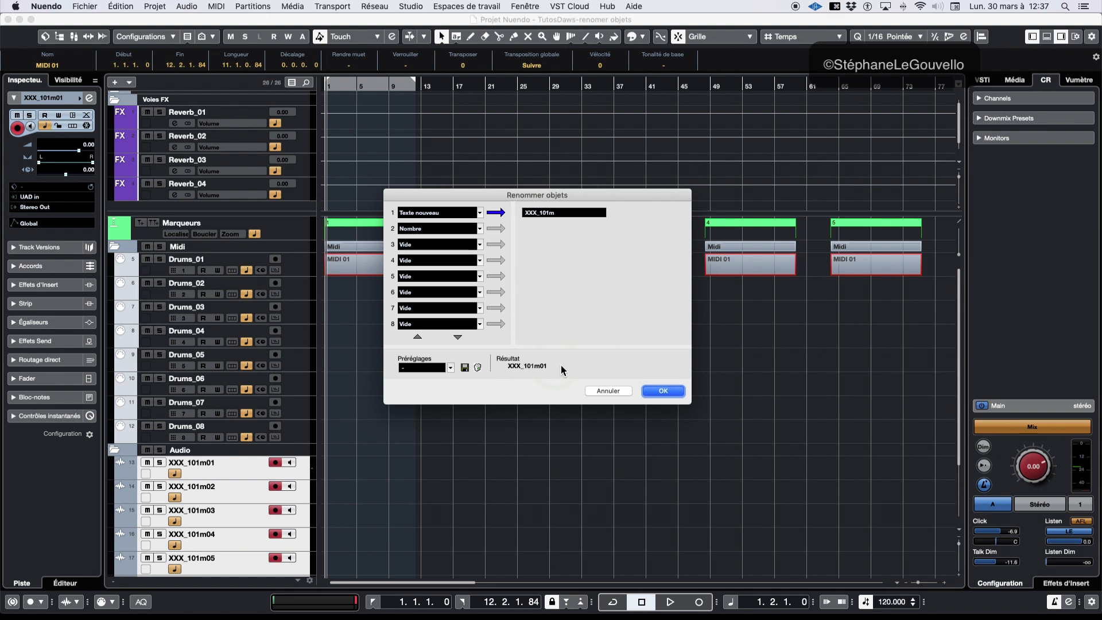
left_click(662, 392)
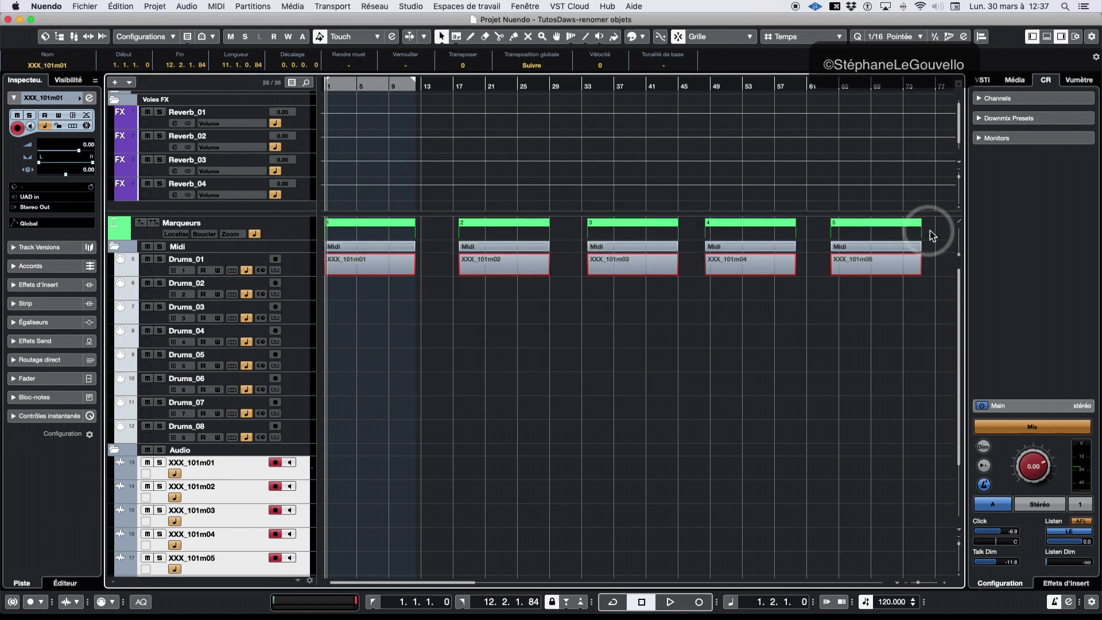
Select the five cycle markers on the Marqueurs track and set the new text in Renommer objets to Seq.
mouse_move(932, 230)
left_mouse_down()
mouse_move(739, 240)
mouse_move(360, 222)
left_mouse_up()
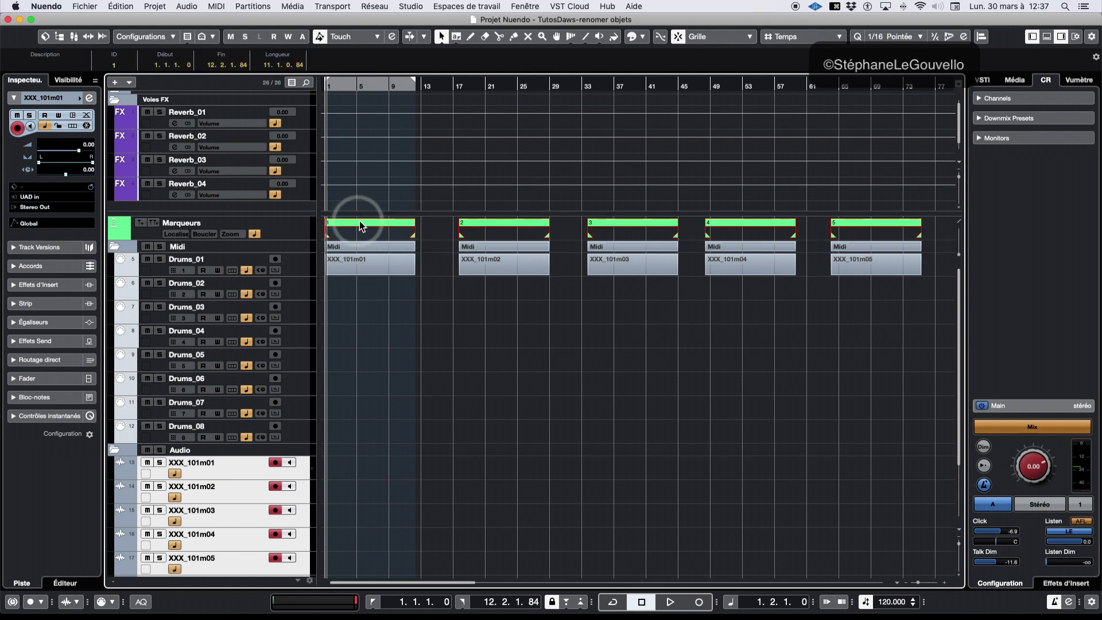
key("ctrl+o")
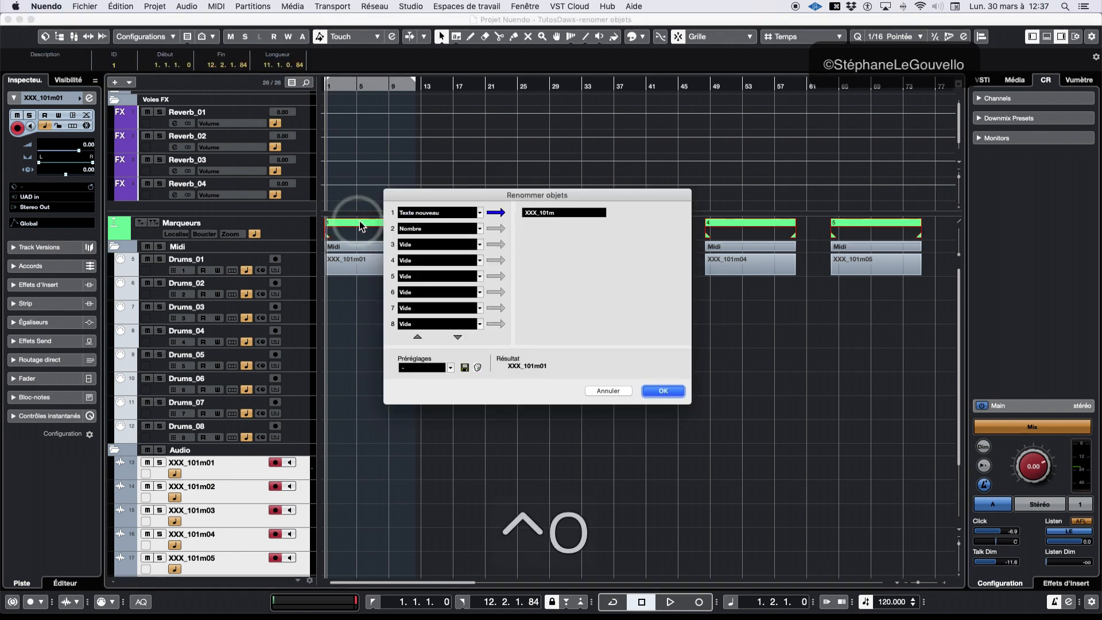
left_click(446, 245)
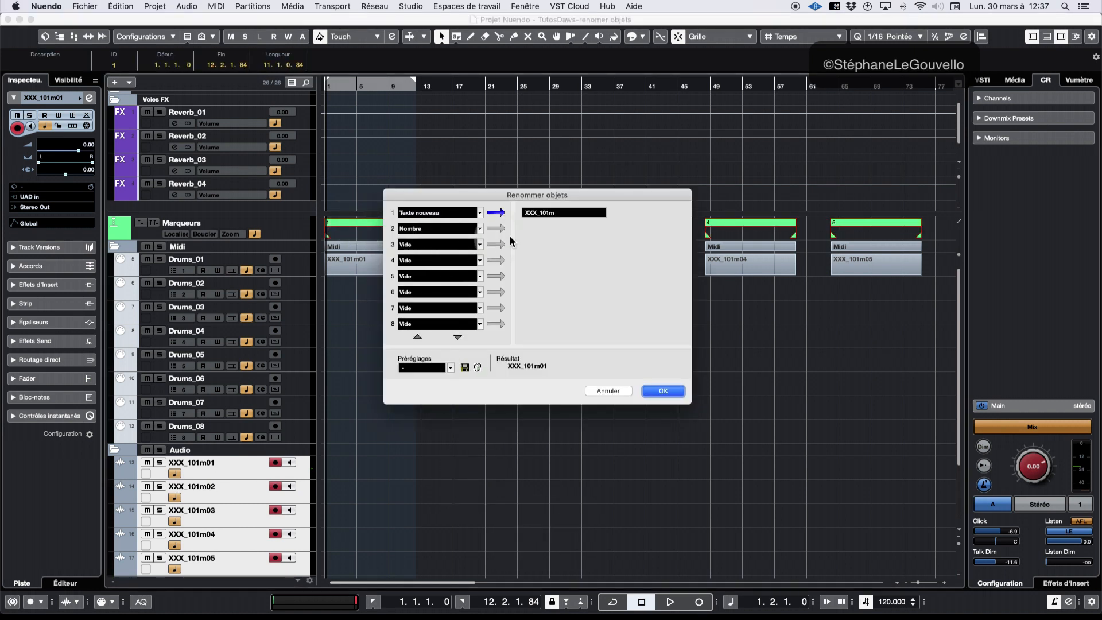
left_click(566, 214)
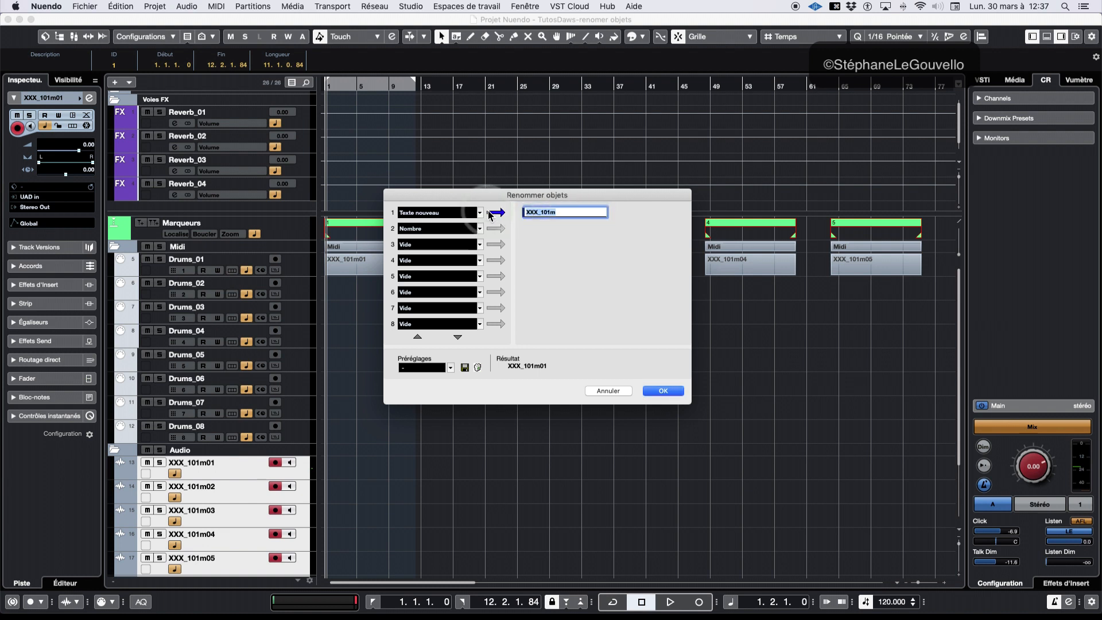
type("Seq")
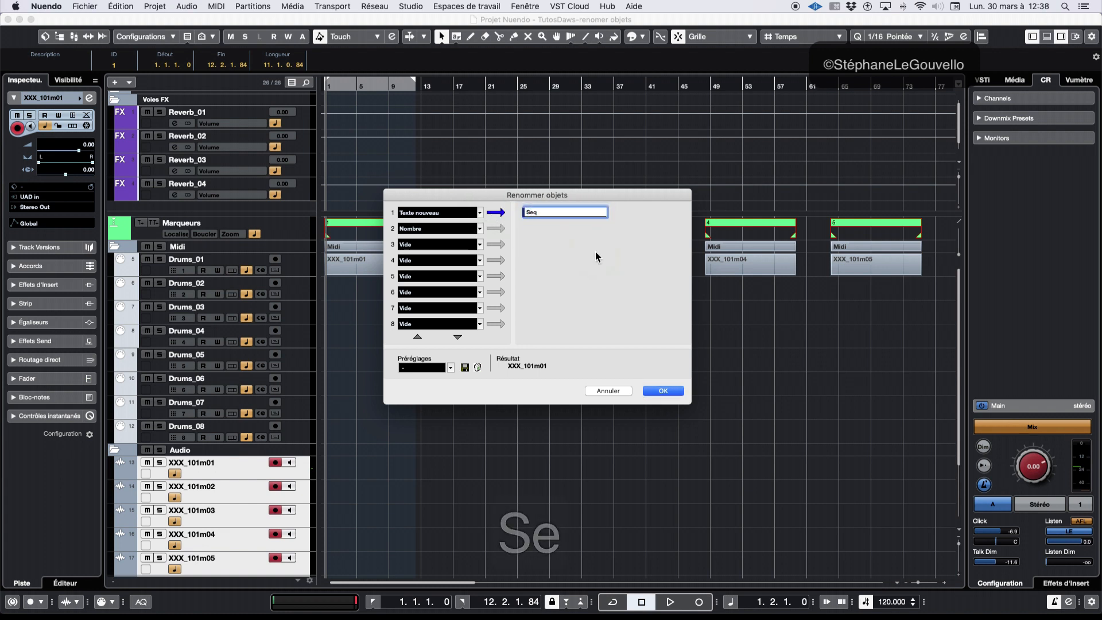
key("Return")
Set the prefix of the Nombre element to a space and apply the renaming to the five markers.
left_click(496, 229)
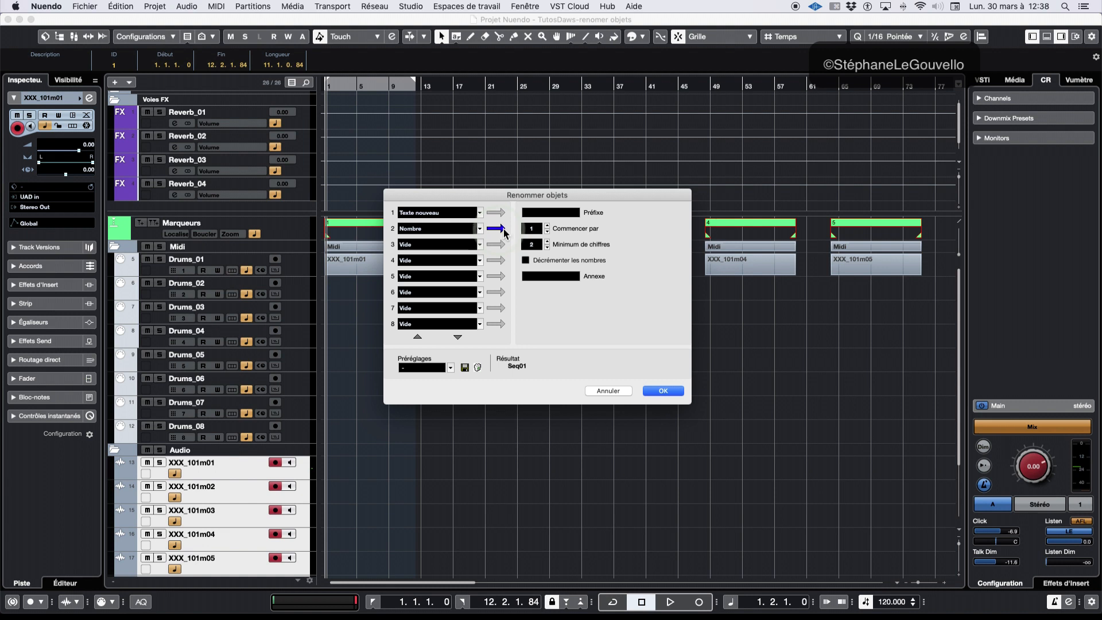
left_click(538, 214)
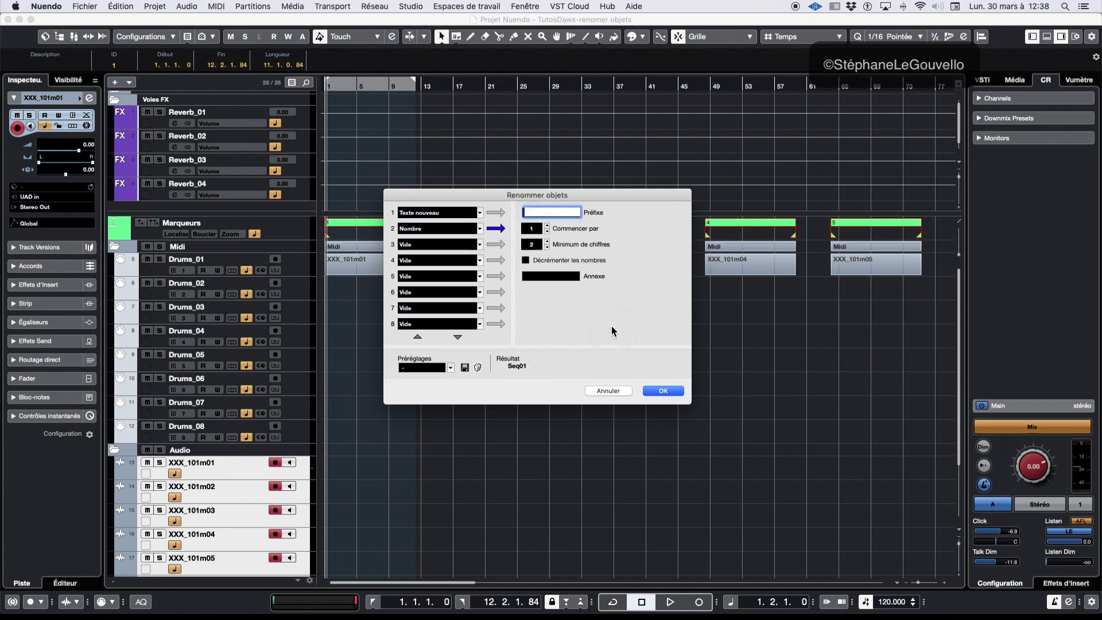
key("Return")
left_click(676, 395)
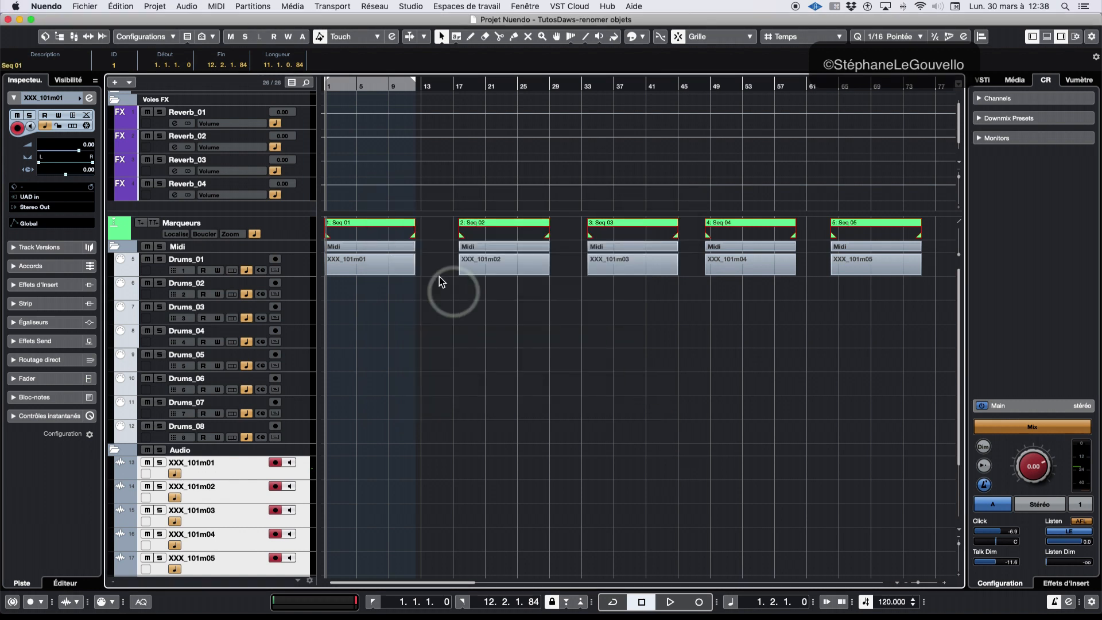
Review the first name element's types in Renommer objets, keep Texte nouveau, and apply Seq with the space-prefixed number to the selected audio tracks.
left_click(800, 377)
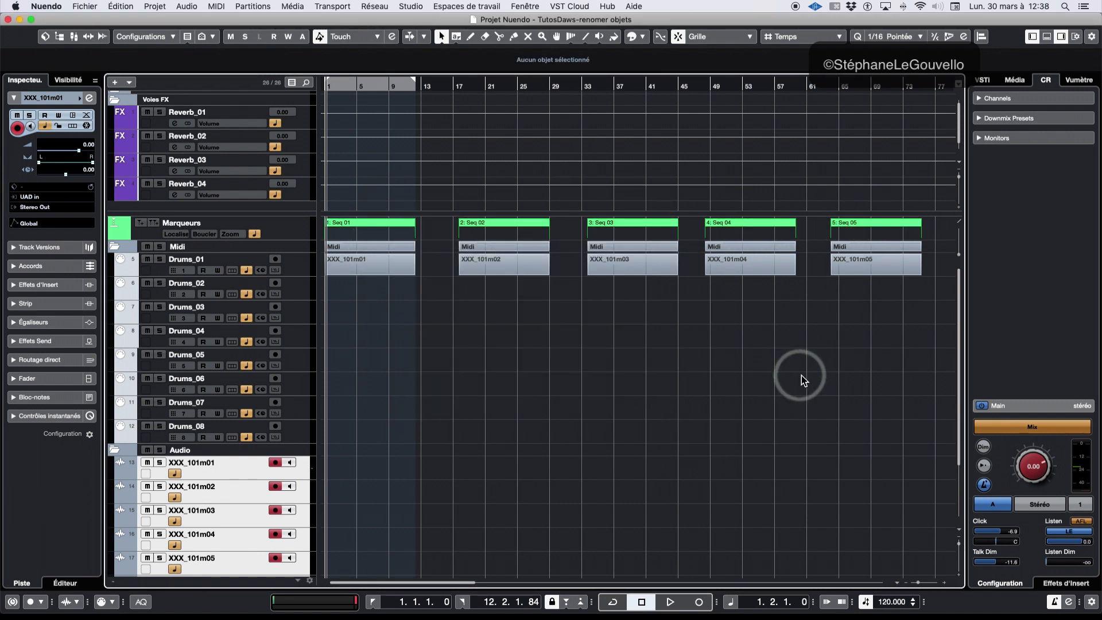
key("alt+r")
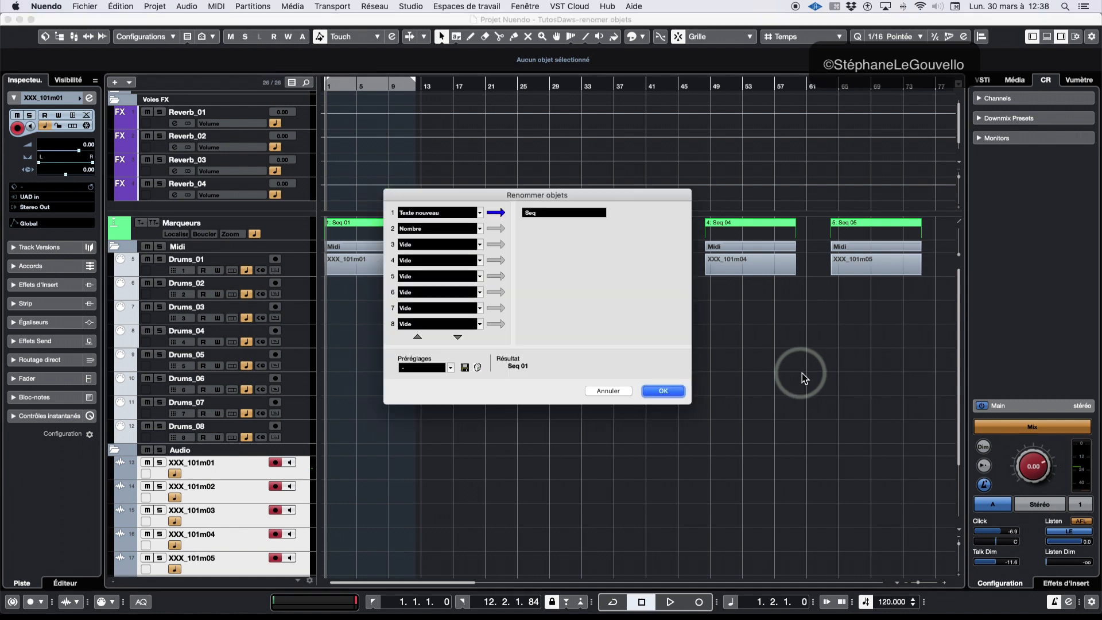
left_click(429, 212)
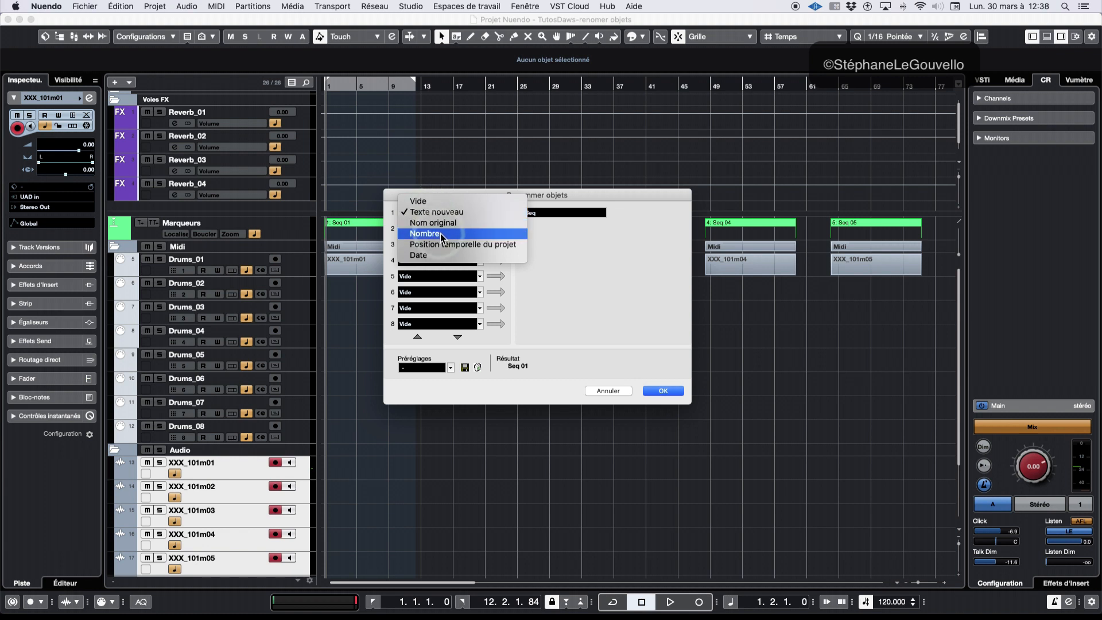
left_click(594, 290)
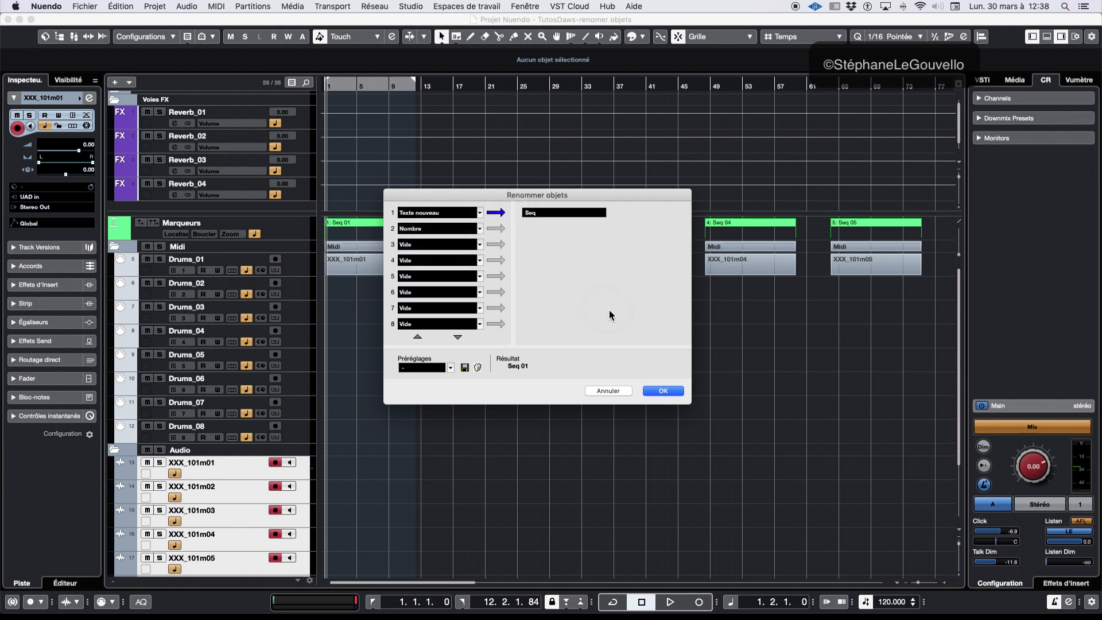
left_click(669, 394)
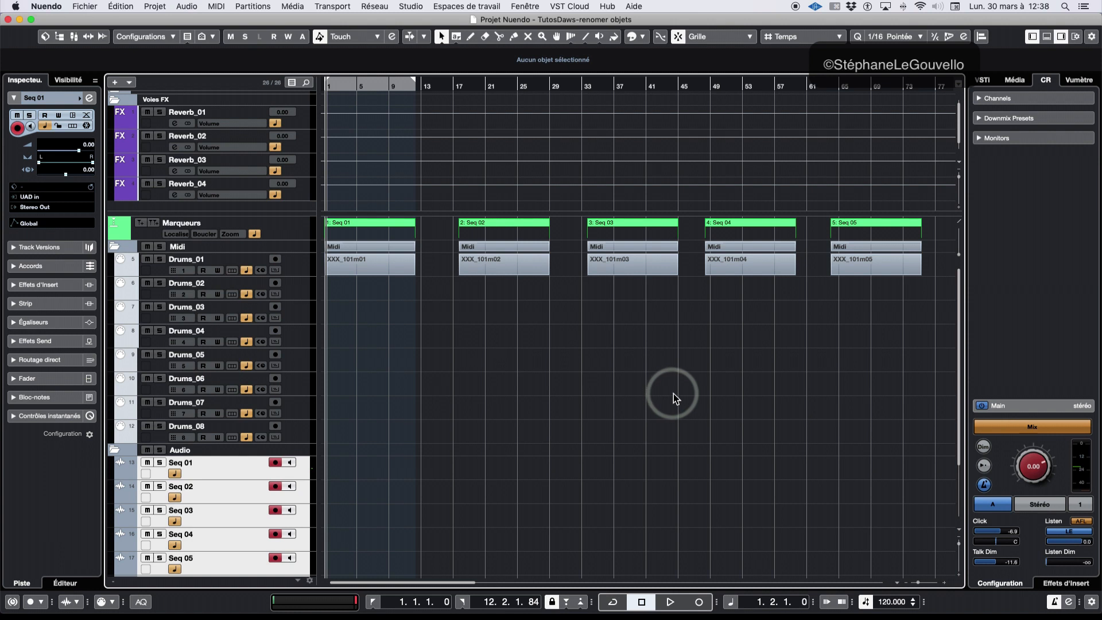